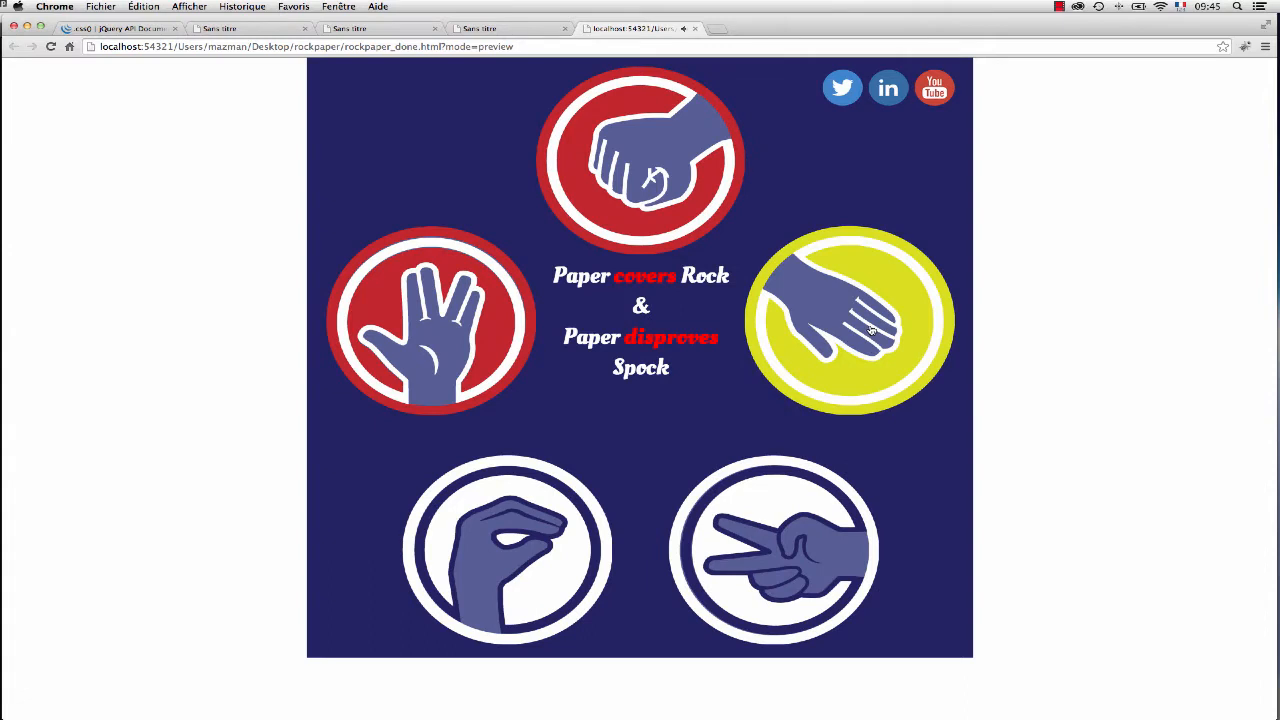
- Test the scissors and lizard buttons in the browser preview of the finished game
{"action": "left_click", "coordinate": [755, 568]}
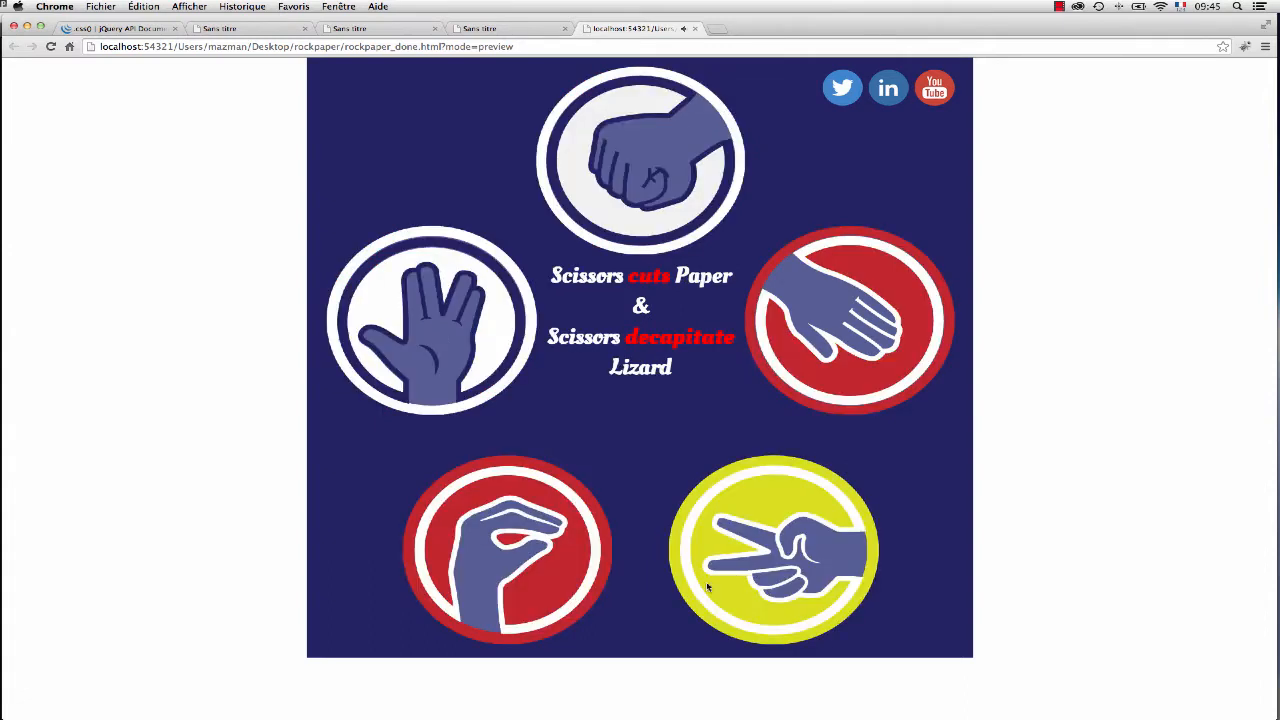
{"action": "left_click", "coordinate": [508, 547]}
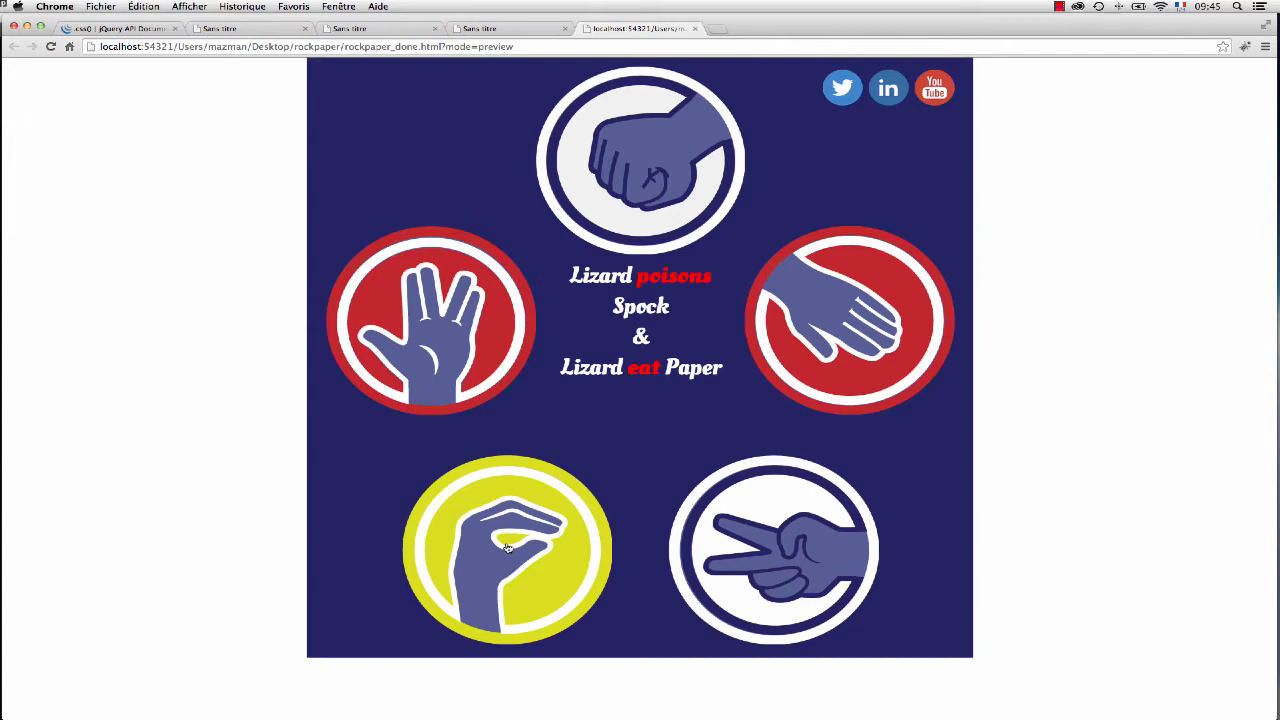
- Switch to Edge Animate, enlarge the elements list of rockpaper_done.html and look through the images in its library
{"action": "key", "text": "super+Tab"}
{"action": "key", "text": "super+Tab"}
{"action": "key", "text": "super+Tab"}
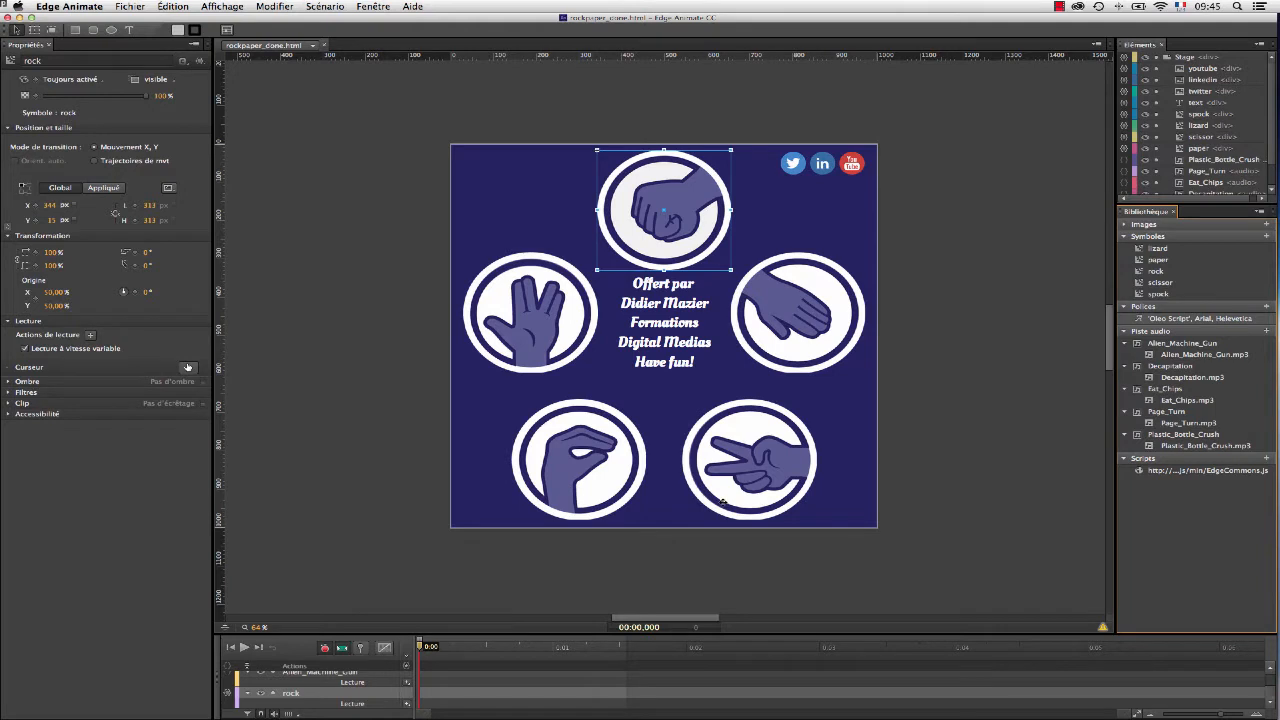
{"action": "left_click", "coordinate": [918, 286]}
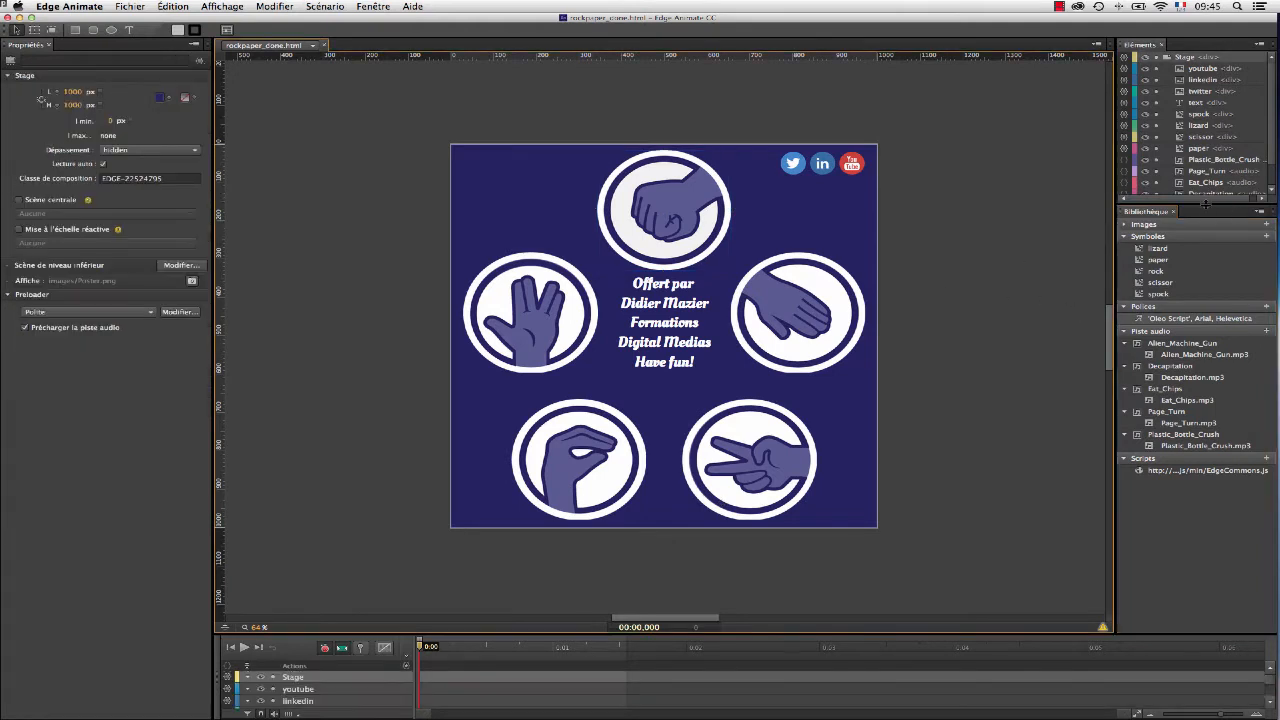
{"action": "left_click_drag", "start_coordinate": [1206, 204], "coordinate": [1210, 253]}
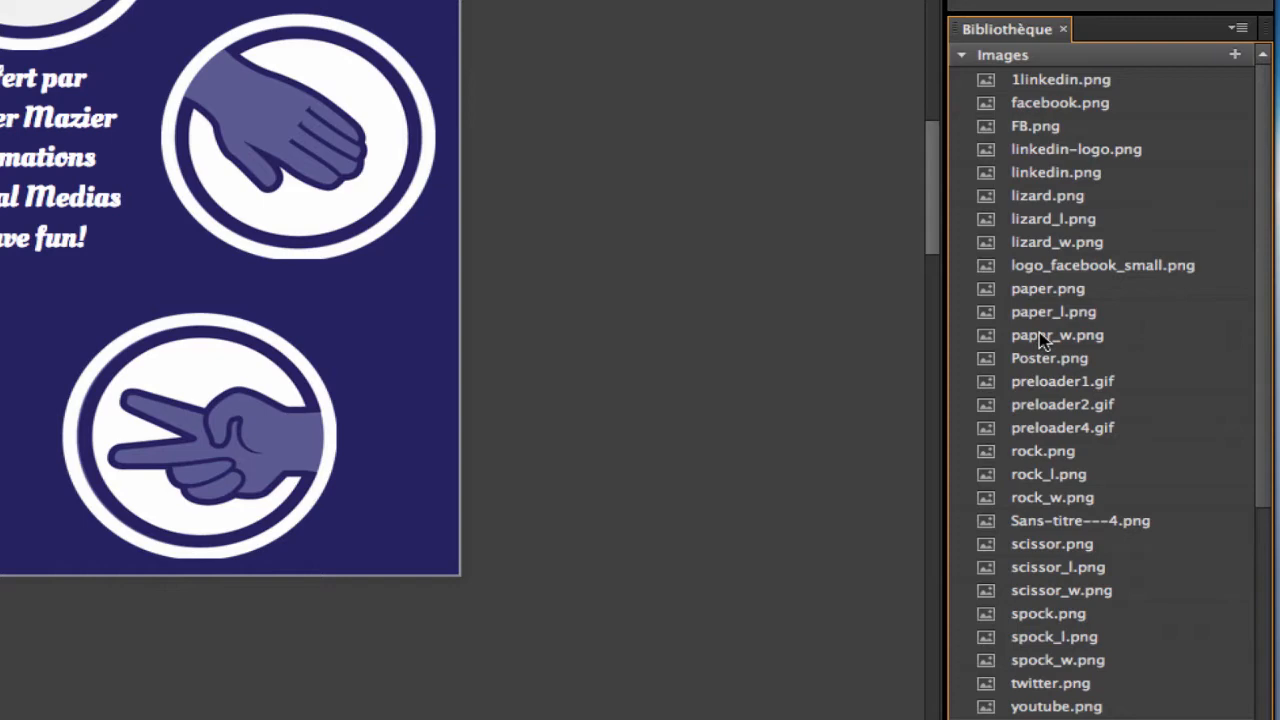
{"action": "scroll", "coordinate": [1240, 366], "scroll_direction": "down", "scroll_amount": 10}
{"action": "scroll", "coordinate": [1150, 300], "scroll_direction": "up", "scroll_amount": 10}
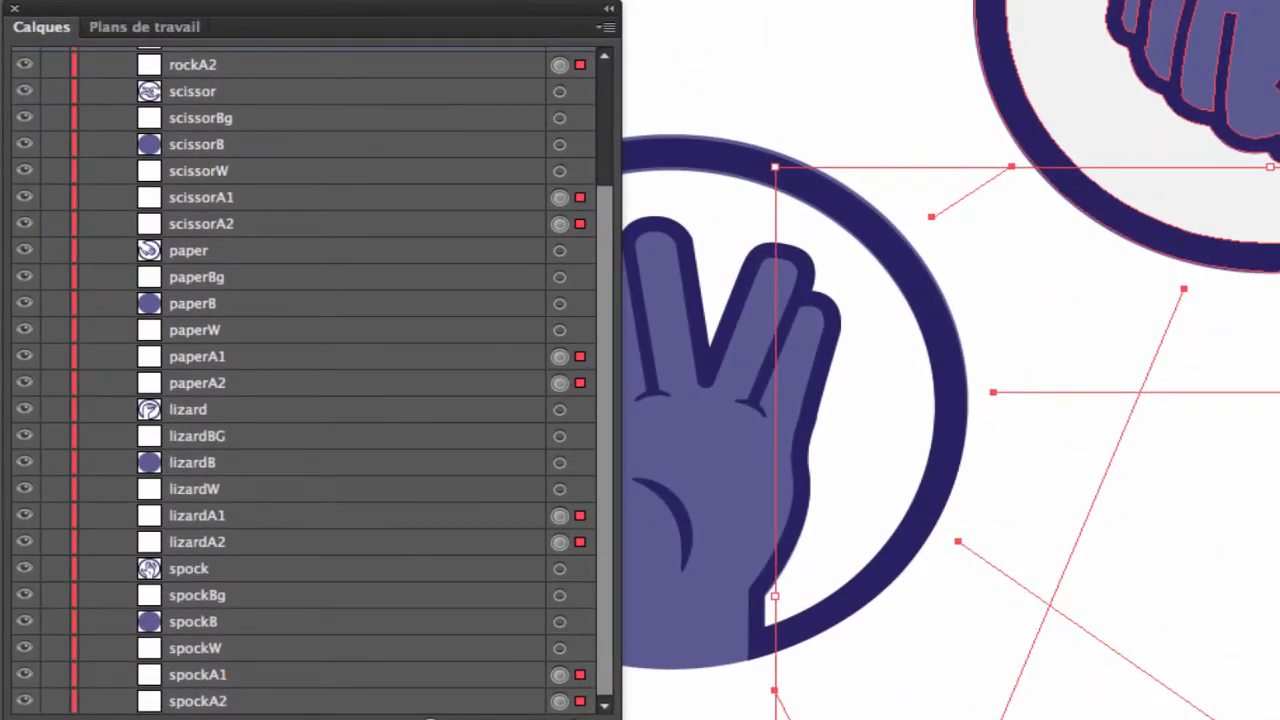
- Examine the named layers and the artwork of rockpaper.ai in Illustrator
{"action": "left_click_drag", "start_coordinate": [608, 248], "coordinate": [625, 80]}
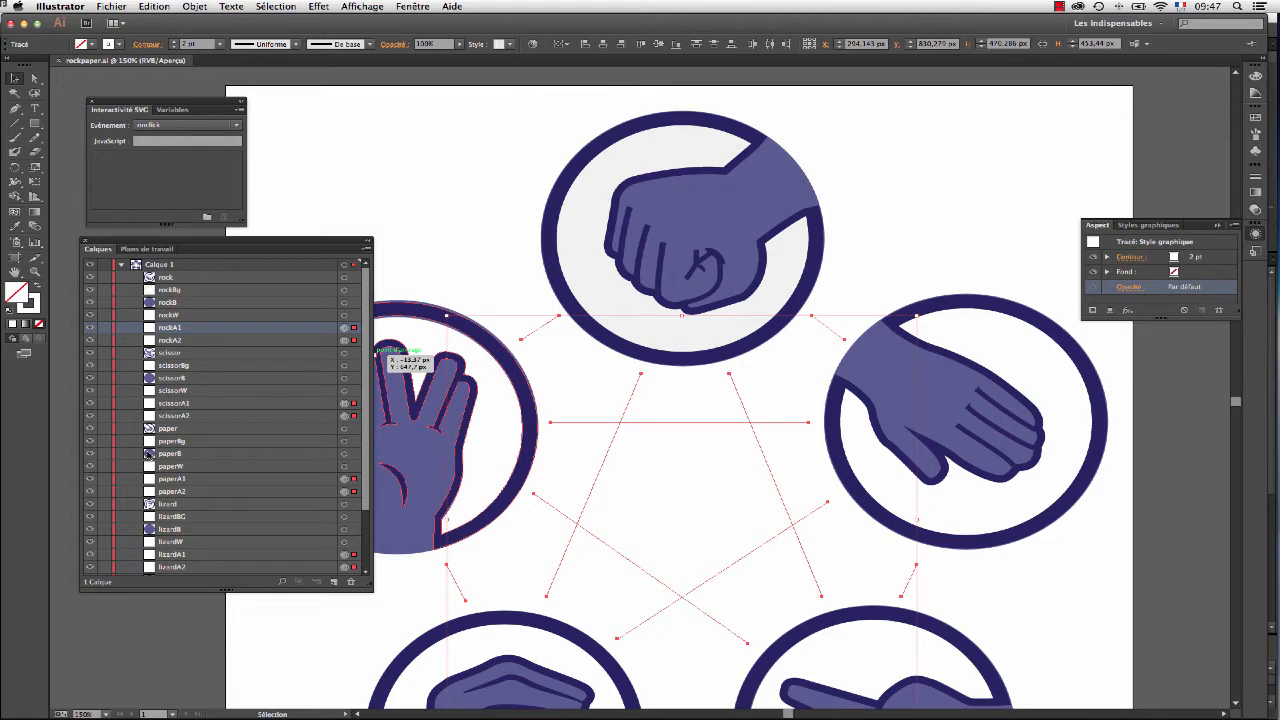
{"action": "scroll", "coordinate": [1130, 393], "scroll_direction": "down", "scroll_amount": 5}
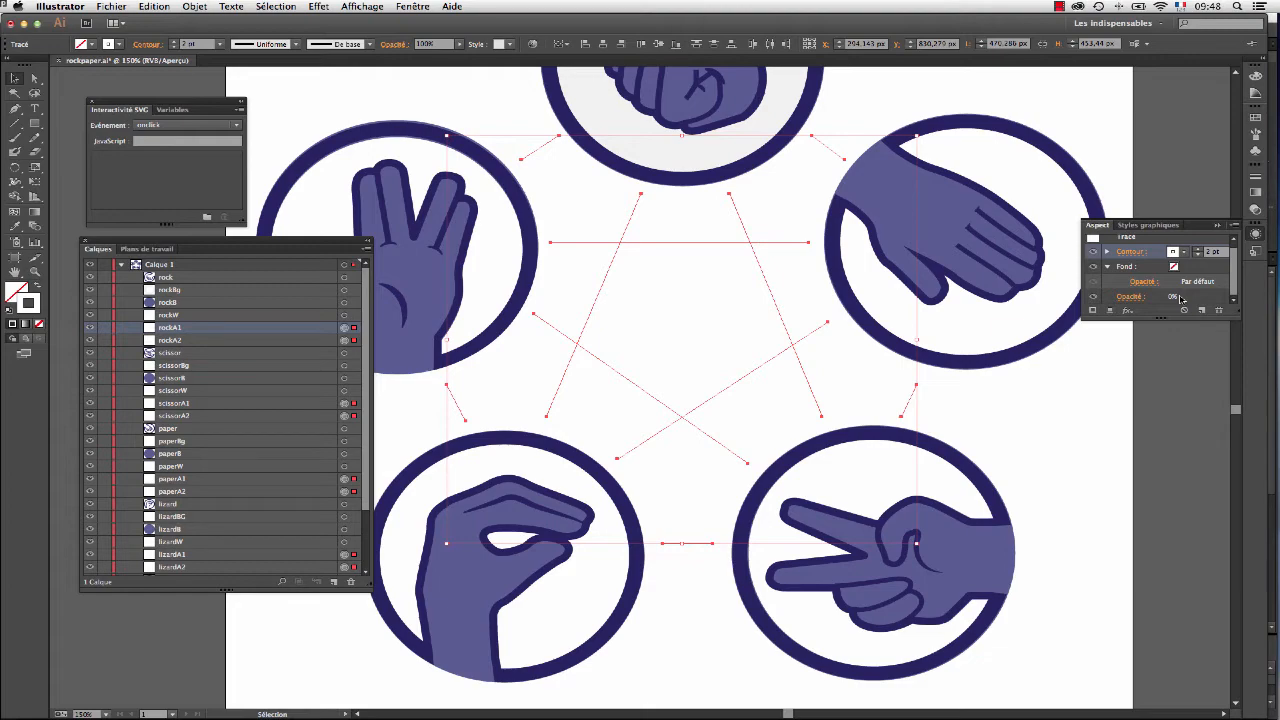
- Insert an underscore in the rockBg layer name to make it rock_Bg, and remove it again
{"action": "double_click", "coordinate": [170, 289]}
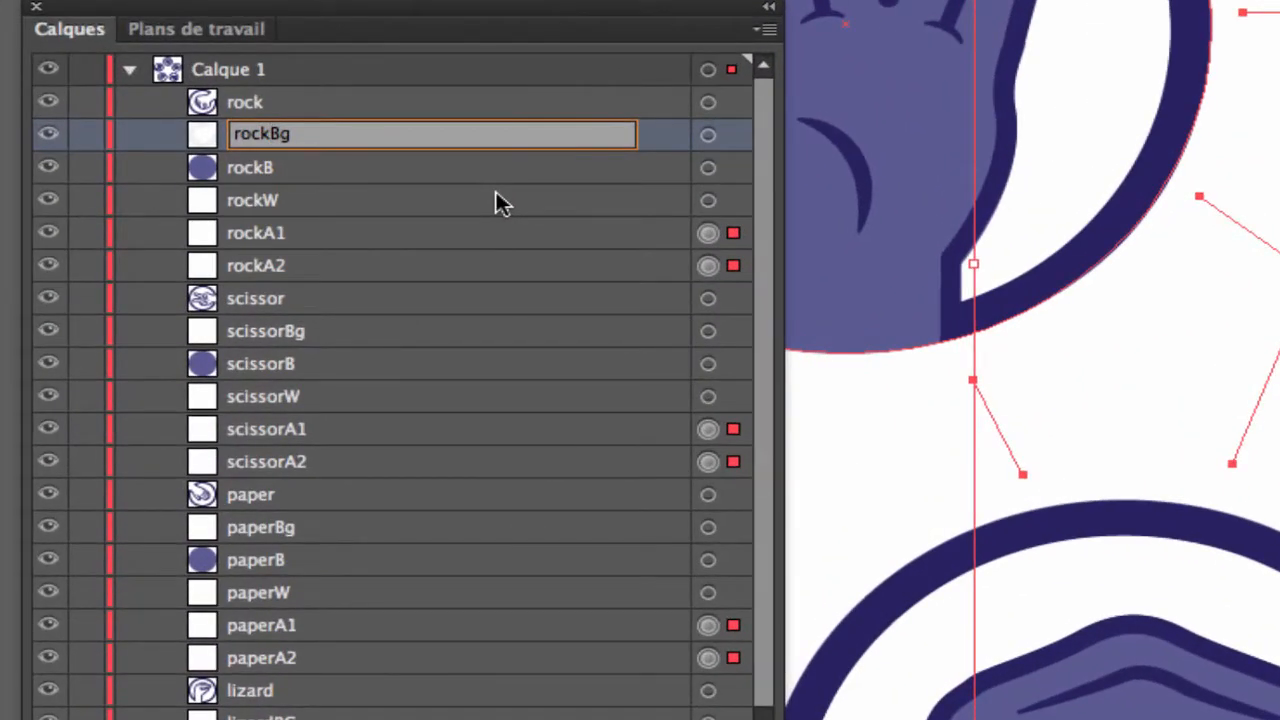
{"action": "key", "text": "Left"}
{"action": "key", "text": "Left"}
{"action": "type", "text": "_"}
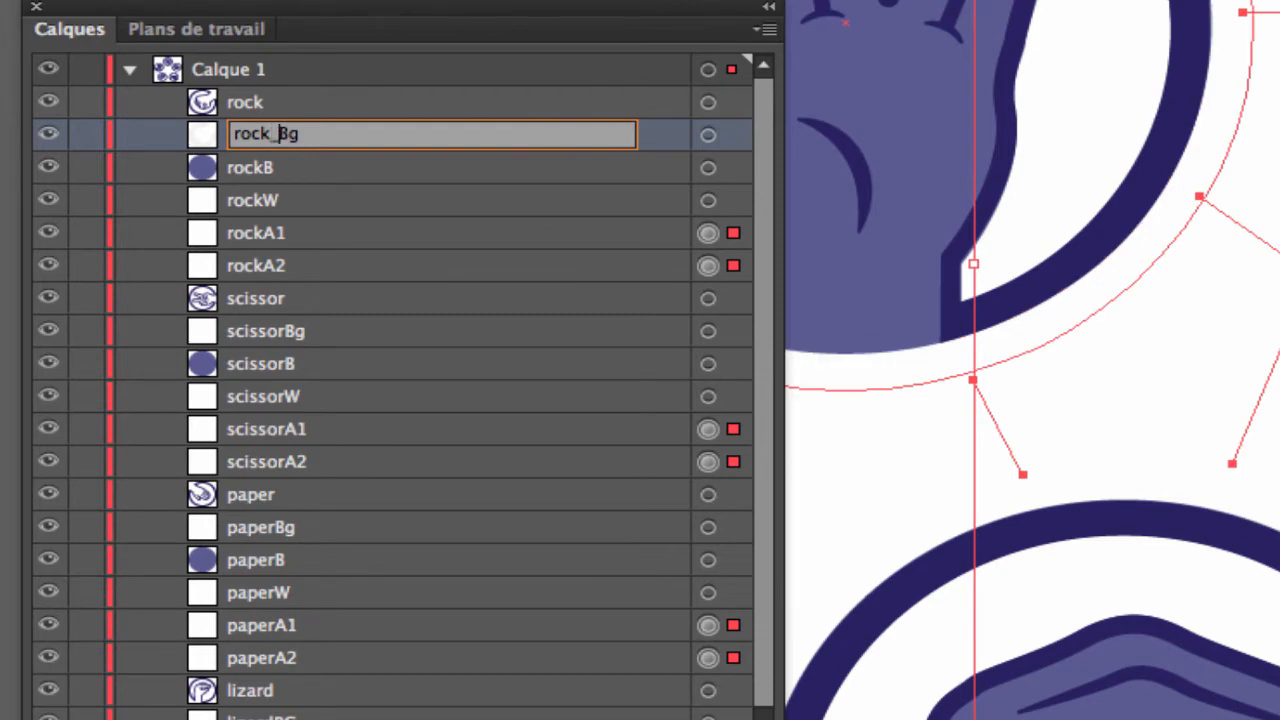
{"action": "key", "text": "BackSpace"}
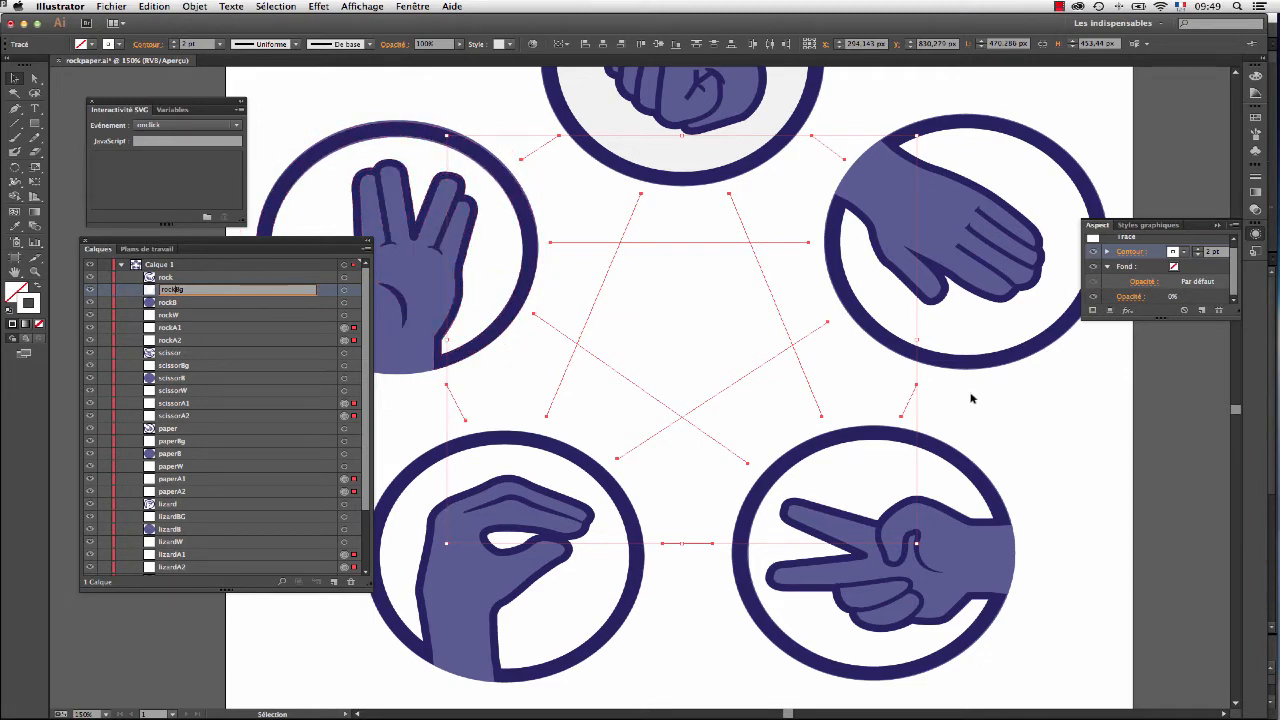
- Set up a saved copy of the artwork named rockpaper in the rockpaper_svg folder, choosing the SVG format
{"action": "key", "text": "alt+super"}
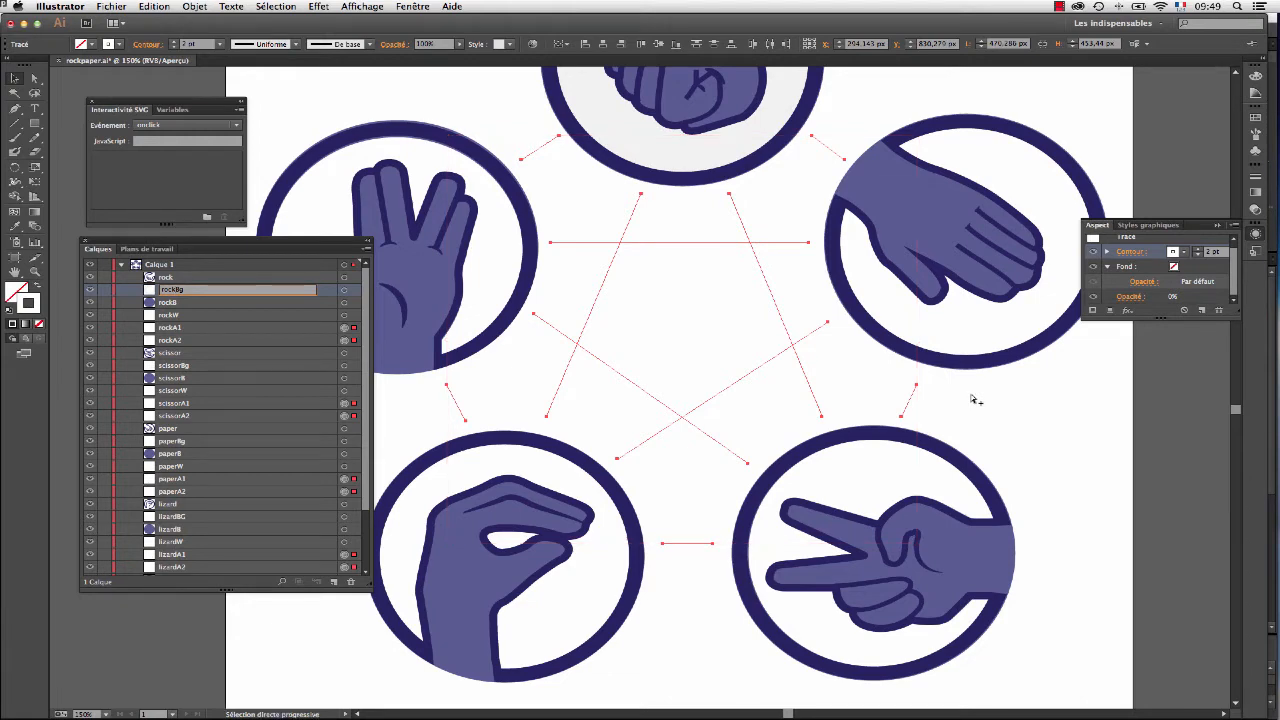
{"action": "key", "text": "alt+super+s"}
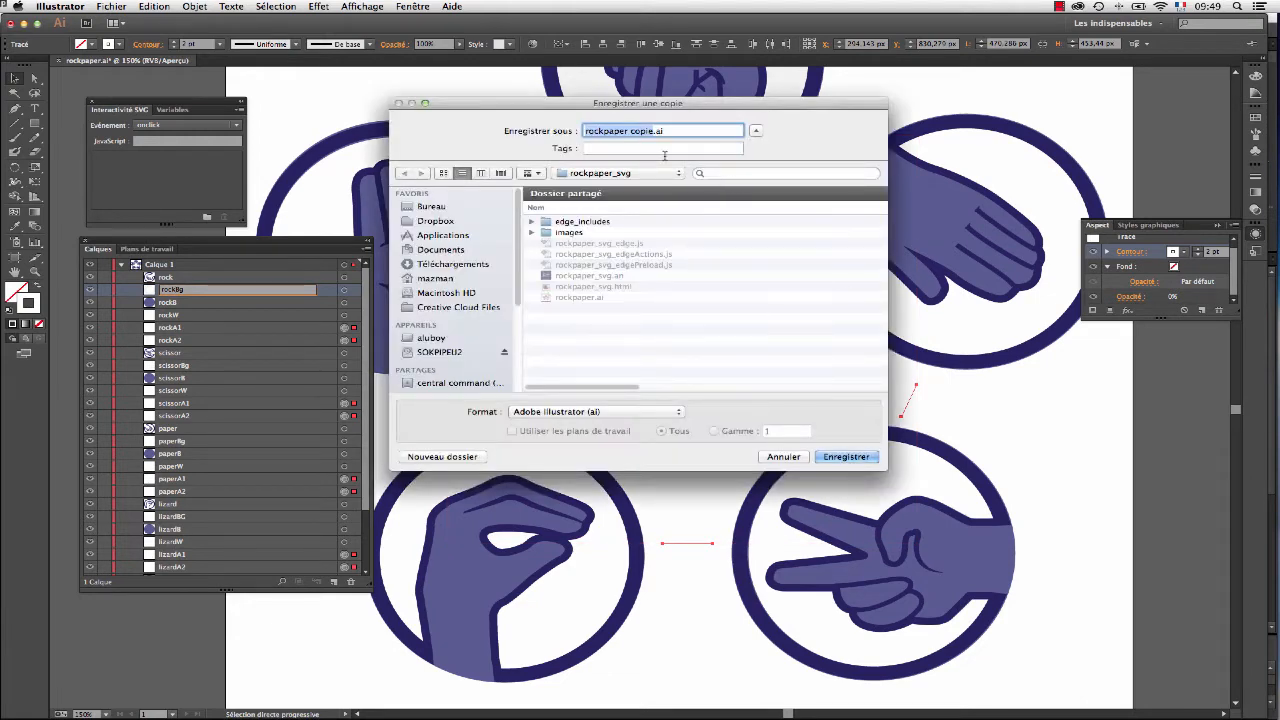
{"action": "left_click", "coordinate": [652, 131]}
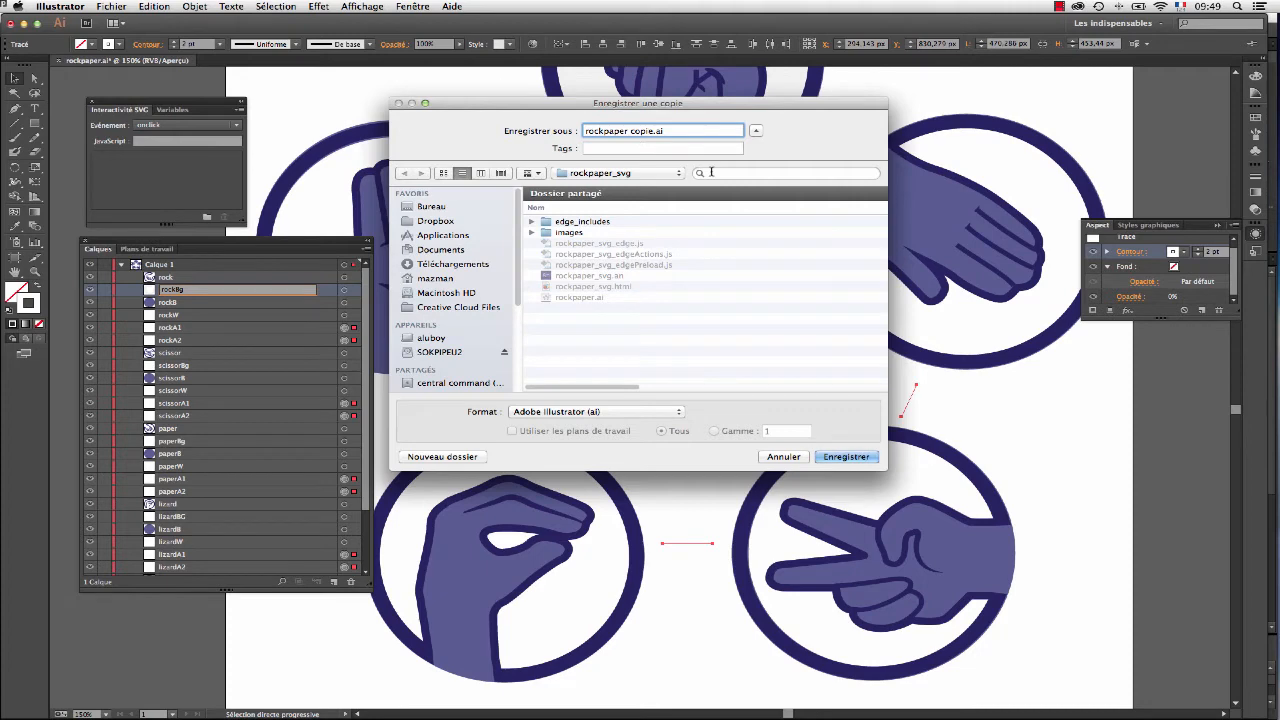
{"action": "key", "text": "BackSpace"}
{"action": "key", "text": "BackSpace"}
{"action": "key", "text": "BackSpace"}
{"action": "key", "text": "BackSpace"}
{"action": "key", "text": "BackSpace"}
{"action": "key", "text": "BackSpace"}
{"action": "left_click", "coordinate": [561, 413]}
{"action": "left_click", "coordinate": [556, 464]}
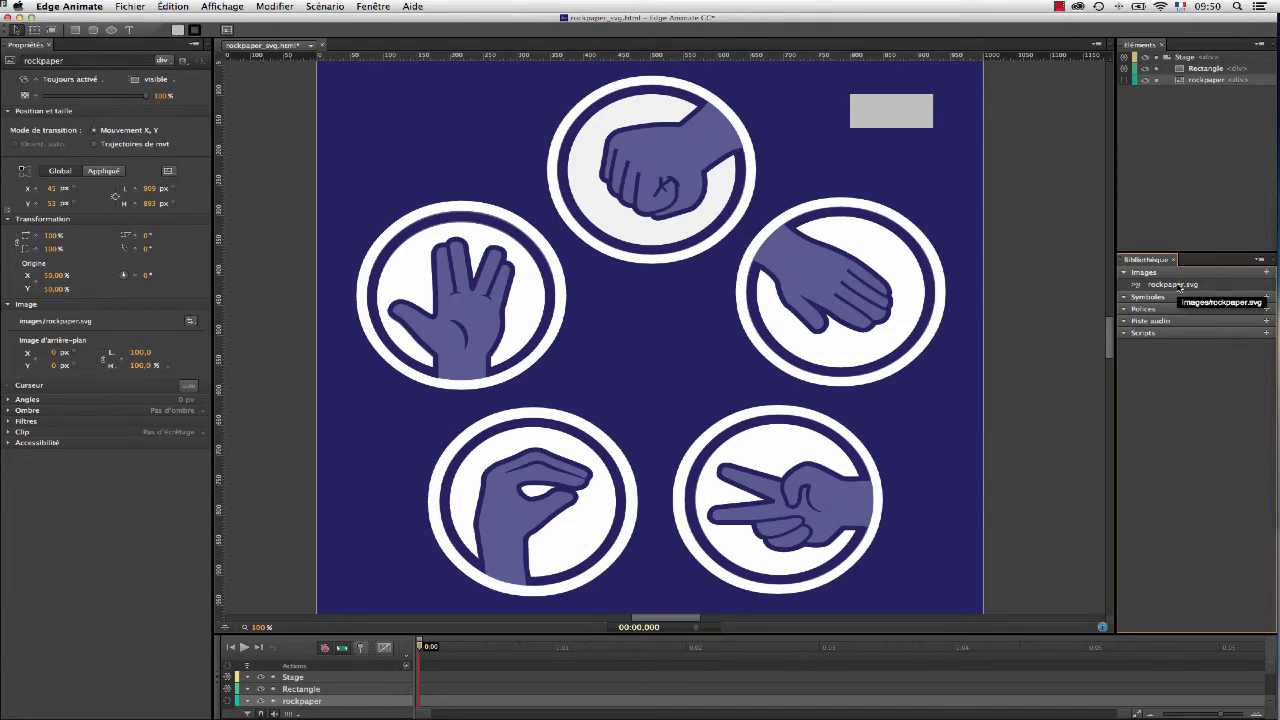
- Inspect the imported rockpaper SVG element, the stage and the grey rectangle in the Edge Animate composition
{"action": "left_click", "coordinate": [795, 300]}
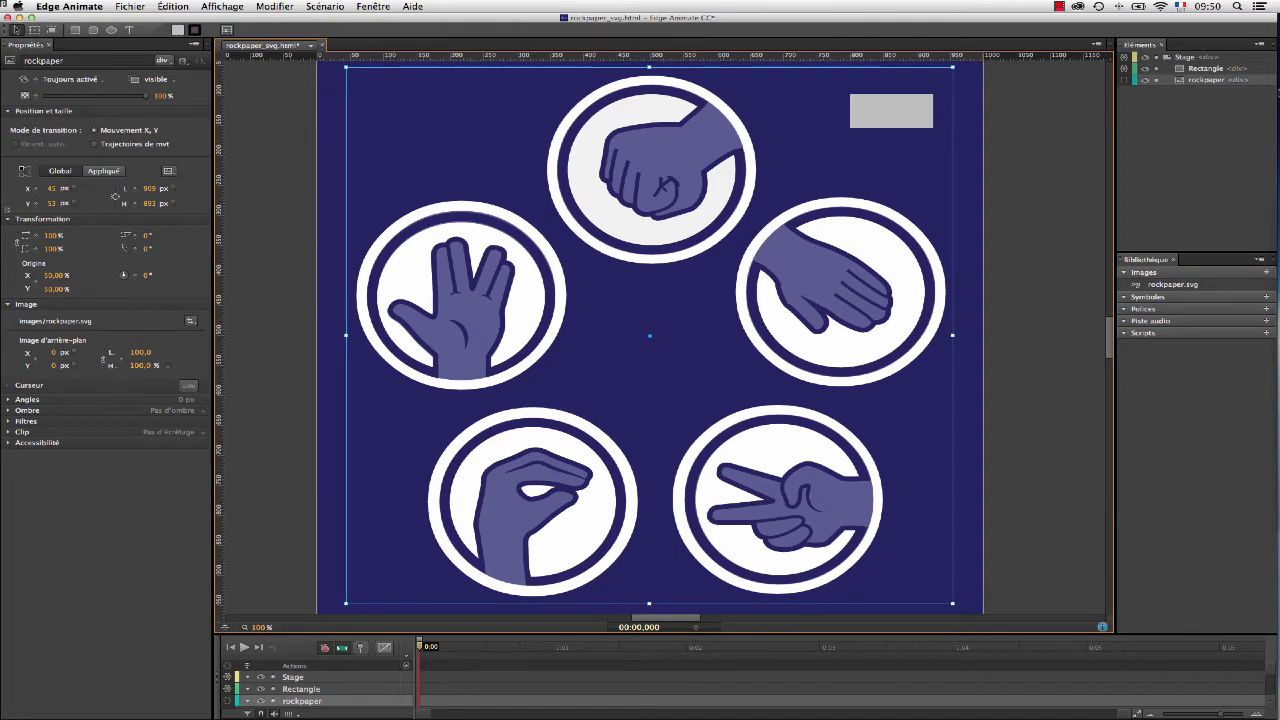
{"action": "left_click", "coordinate": [965, 201]}
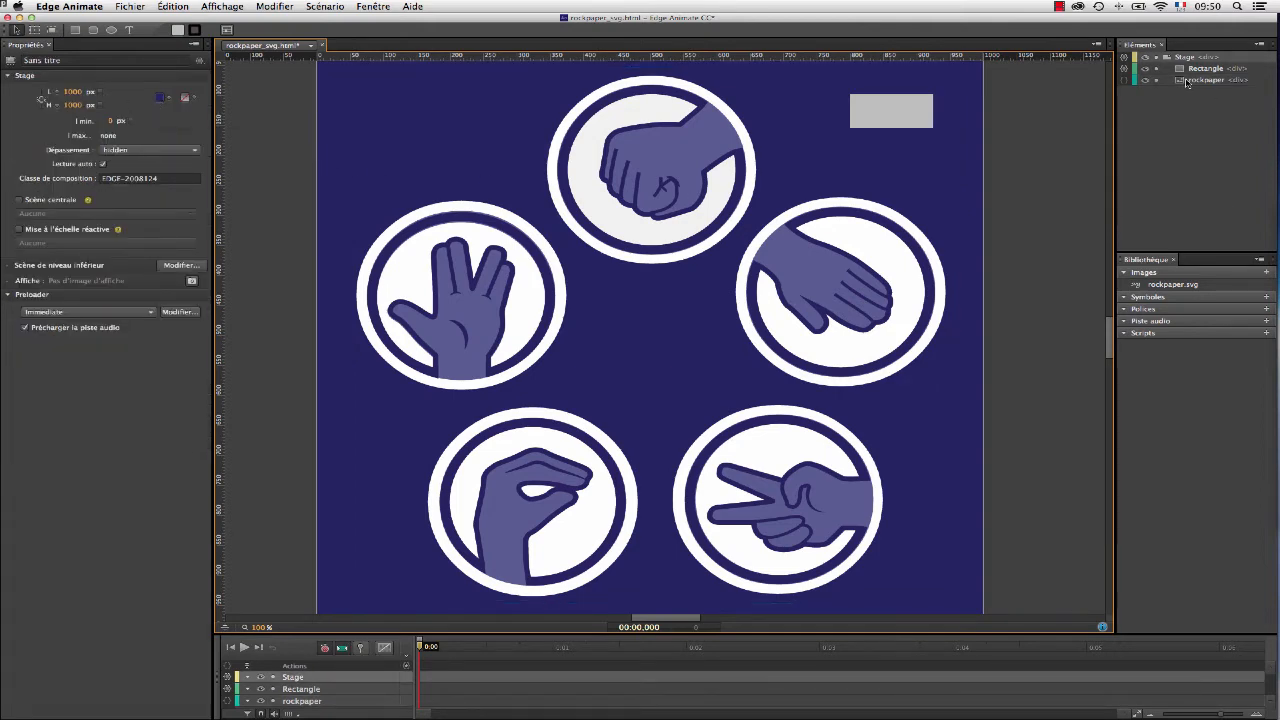
{"action": "left_click", "coordinate": [882, 112]}
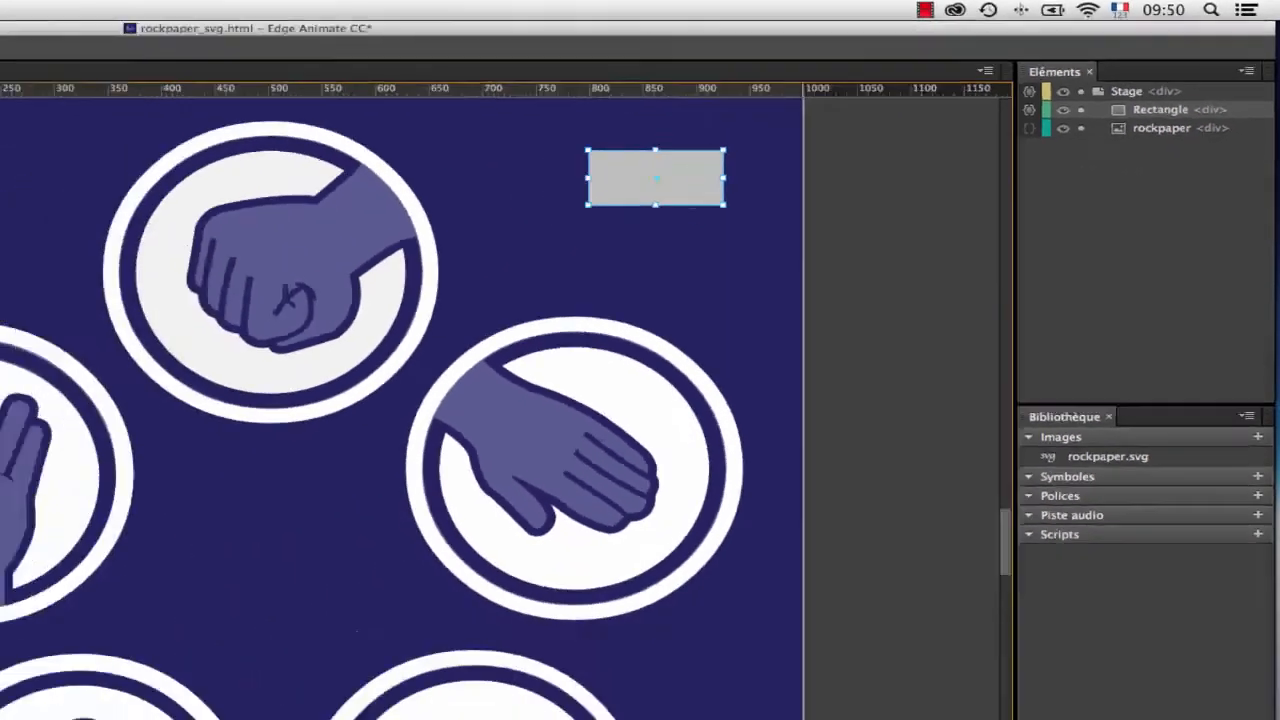
- Preview the rockpaper_svg composition in the browser and trigger the grey rectangle
{"action": "left_click", "coordinate": [129, 6]}
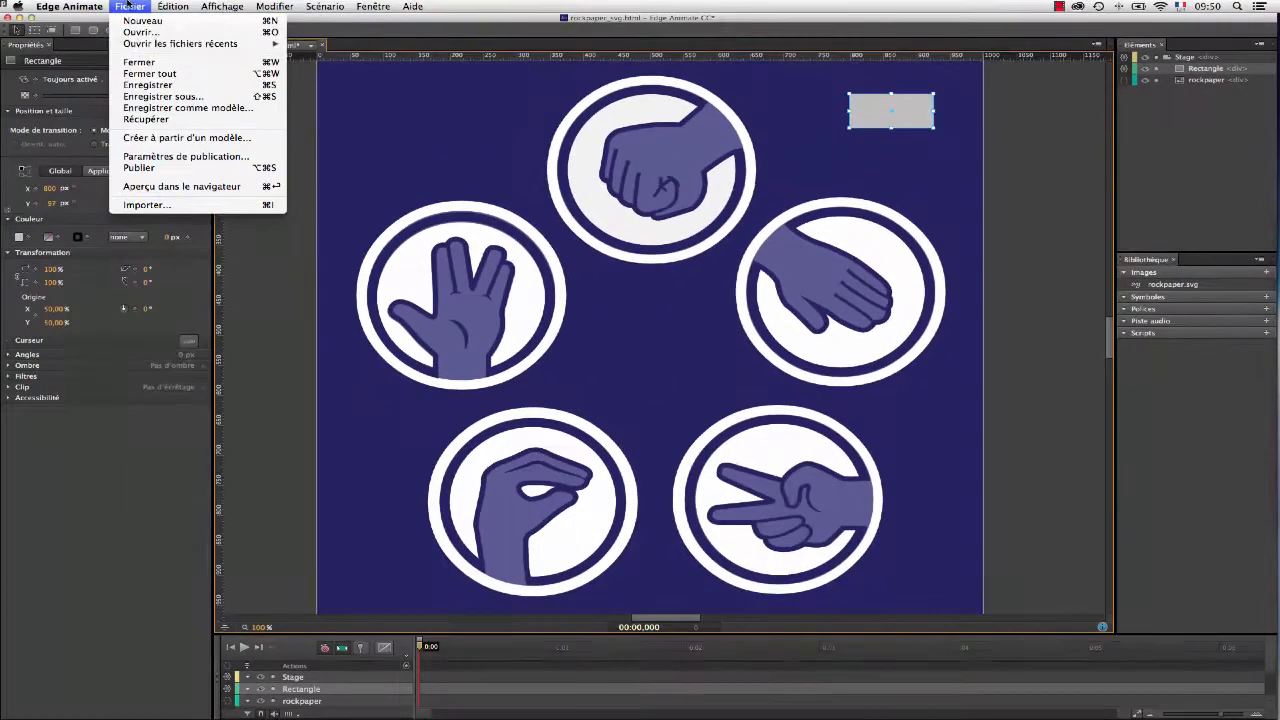
{"action": "left_click", "coordinate": [158, 187]}
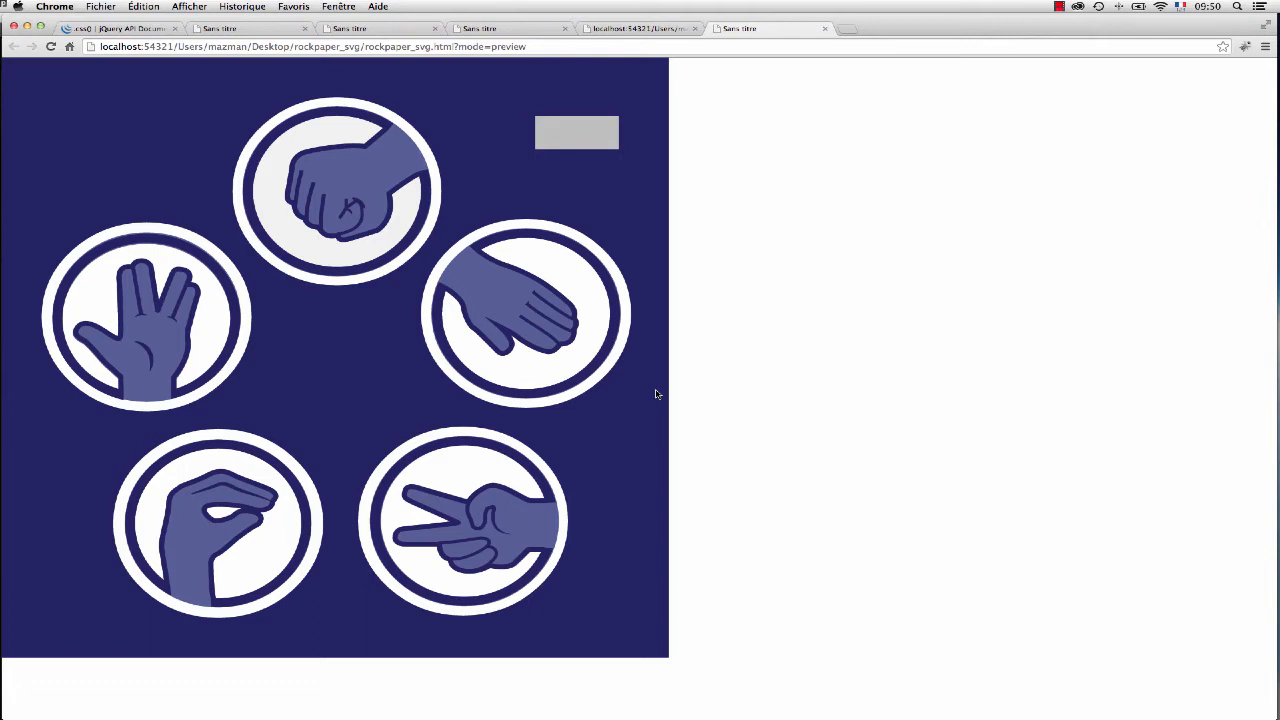
{"action": "left_click", "coordinate": [573, 139]}
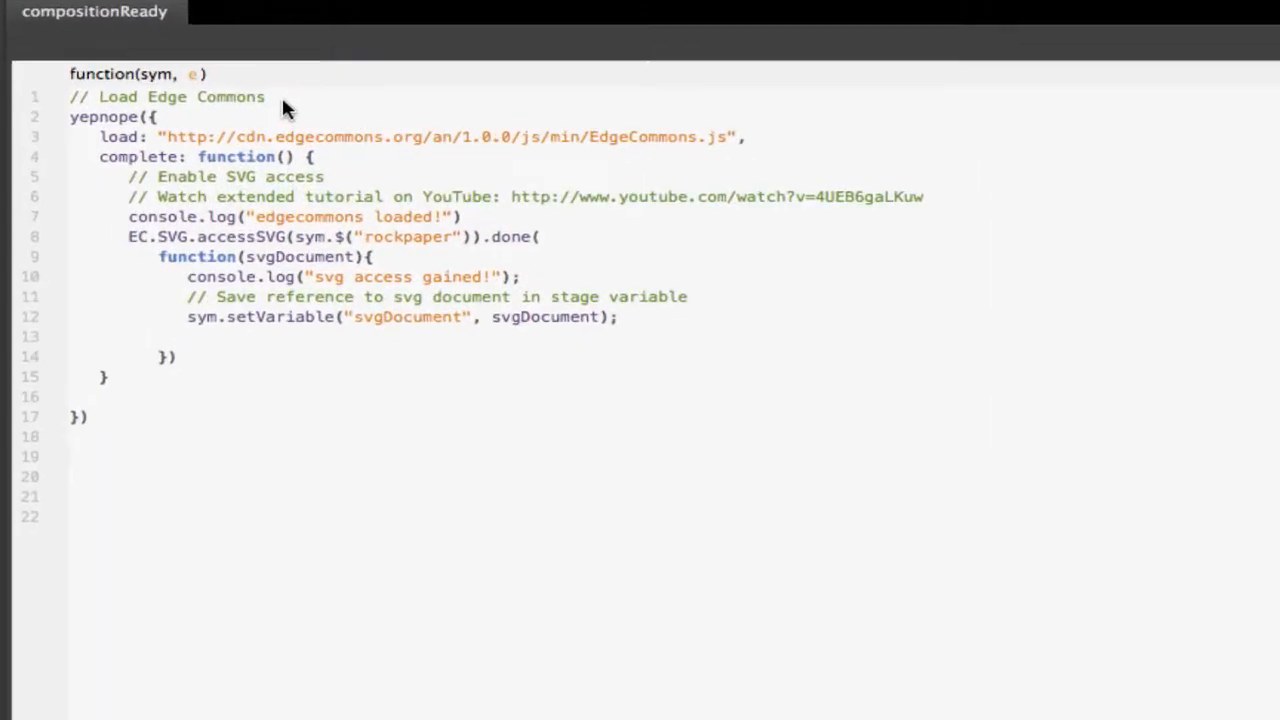
- Examine the compositionReady code that loads EdgeCommons.js from the Edge Commons CDN with yepnope
{"action": "left_click_drag", "start_coordinate": [401, 115], "coordinate": [353, 115]}
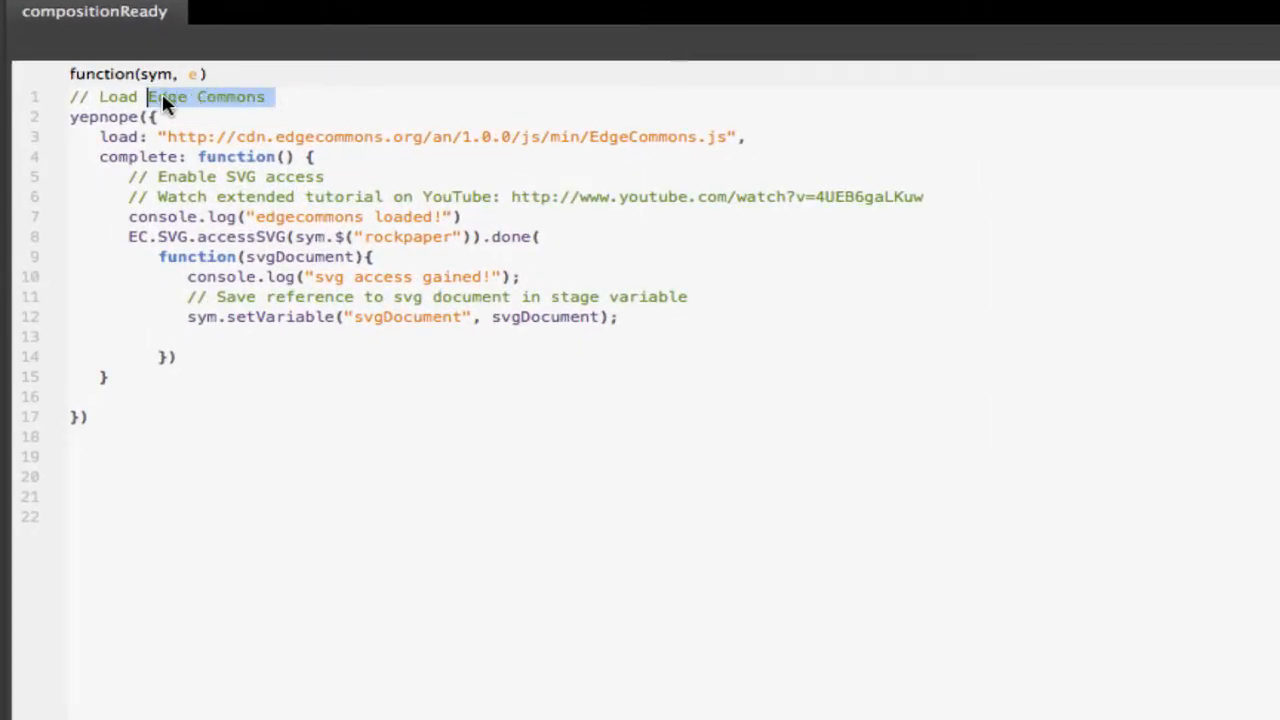
{"action": "left_click_drag", "start_coordinate": [162, 105], "coordinate": [69, 100]}
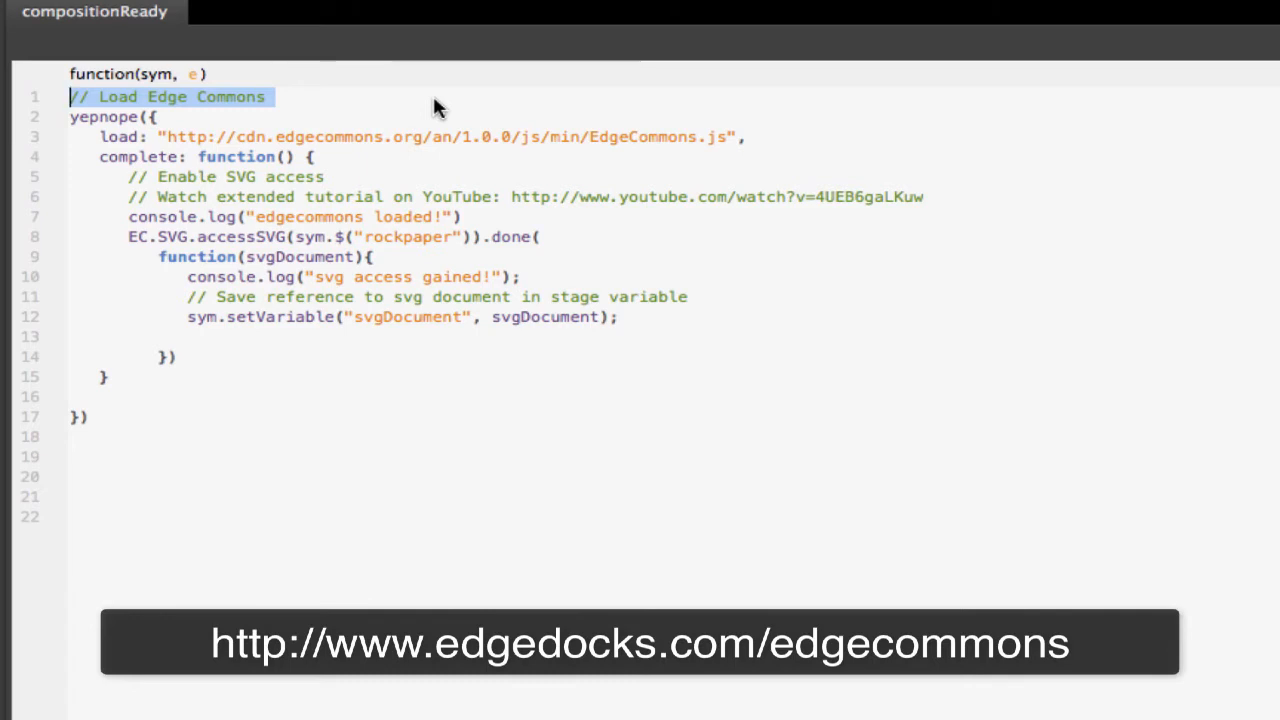
{"action": "left_click_drag", "start_coordinate": [158, 117], "coordinate": [759, 143]}
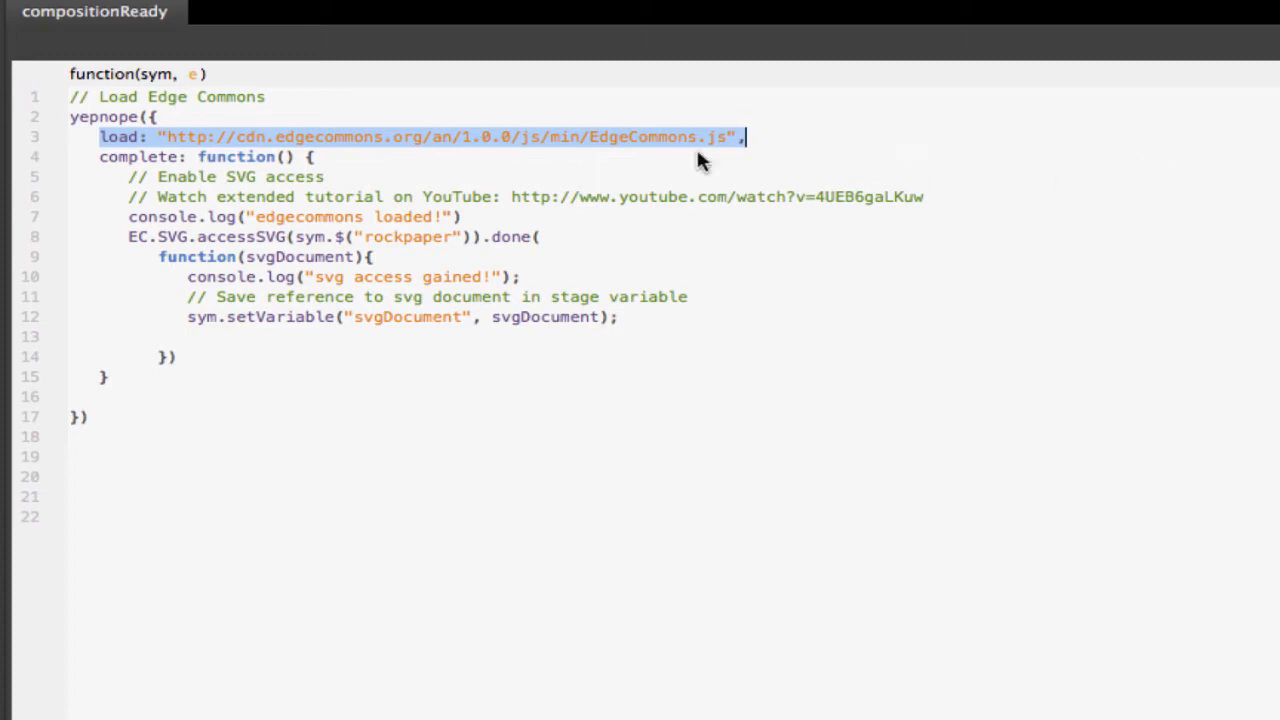
{"action": "left_click", "coordinate": [261, 139]}
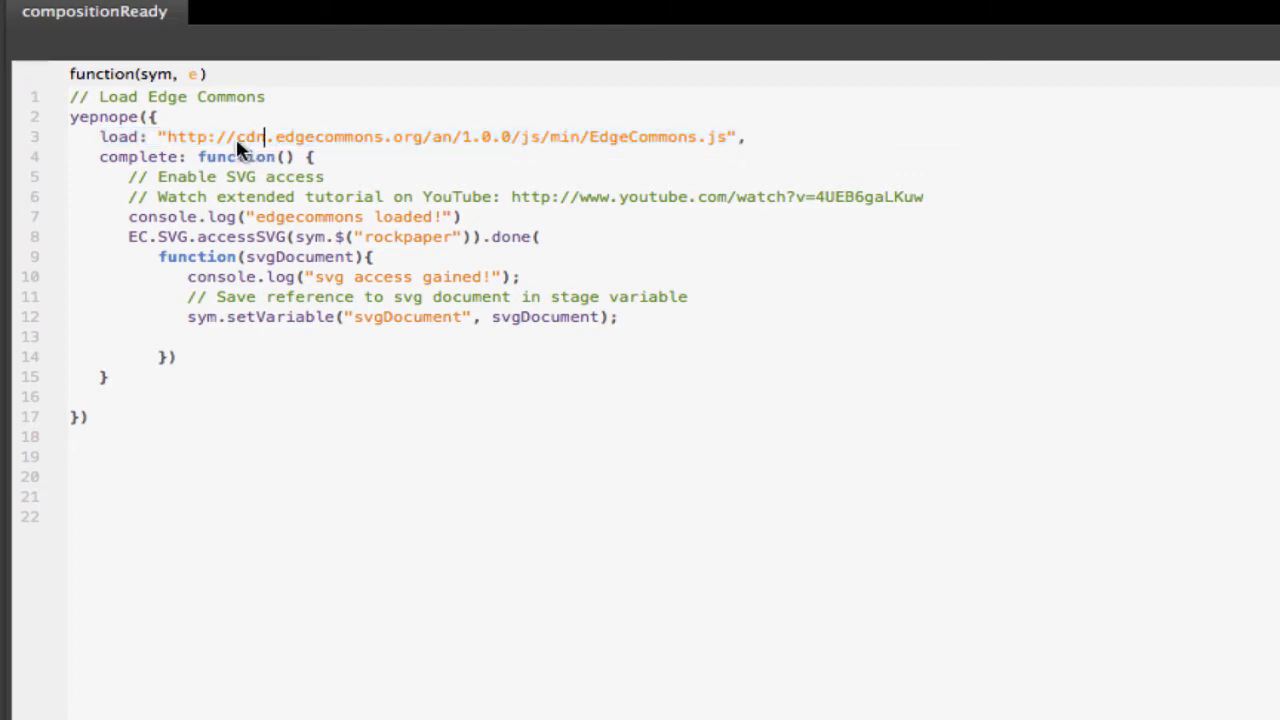
{"action": "left_click_drag", "start_coordinate": [236, 139], "coordinate": [262, 143]}
- Examine the complete function, its "edgecommons loaded!" console log and the EC.SVG.accessSVG call on the rockpaper element
{"action": "left_click_drag", "start_coordinate": [100, 158], "coordinate": [327, 158]}
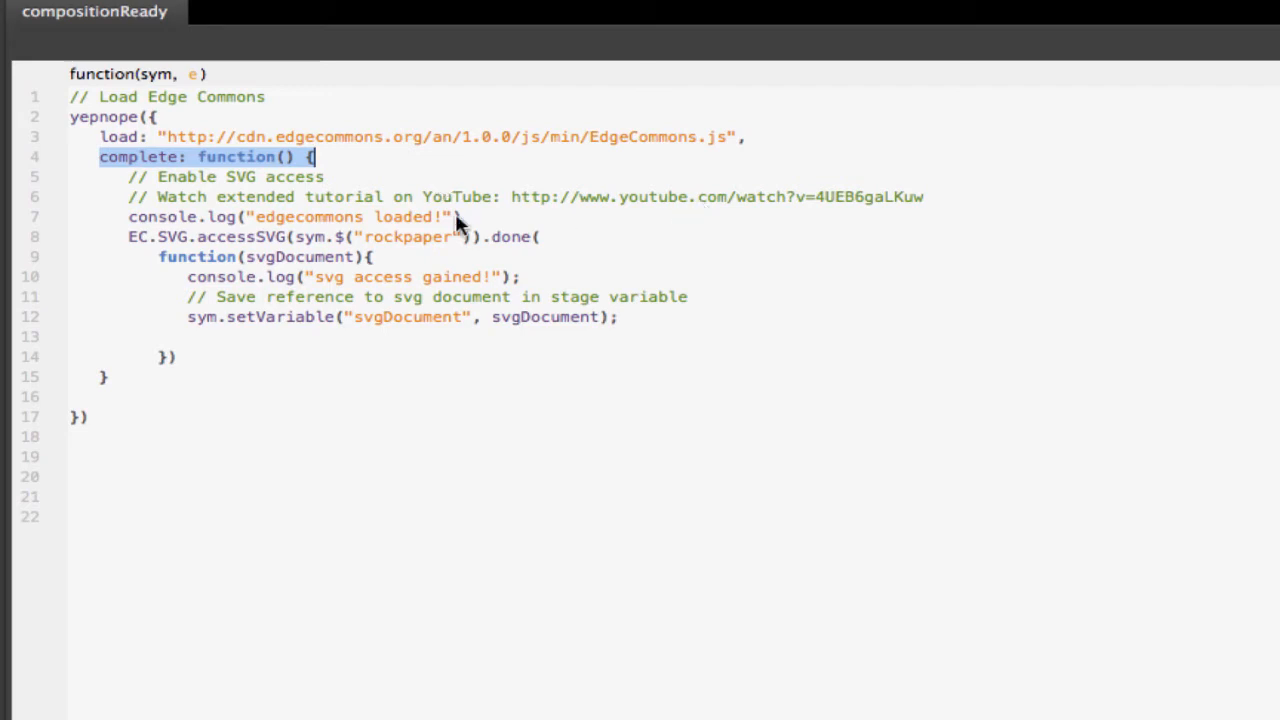
{"action": "left_click_drag", "start_coordinate": [462, 217], "coordinate": [61, 219]}
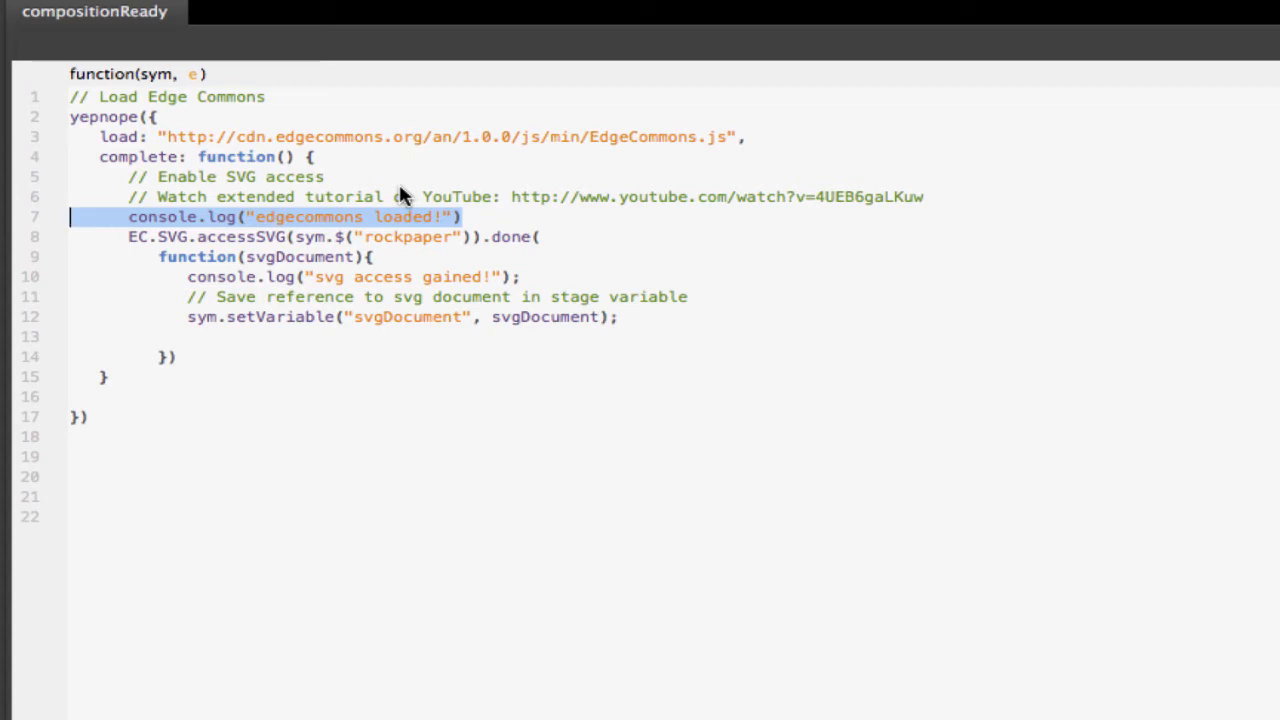
{"action": "left_click_drag", "start_coordinate": [128, 238], "coordinate": [566, 246]}
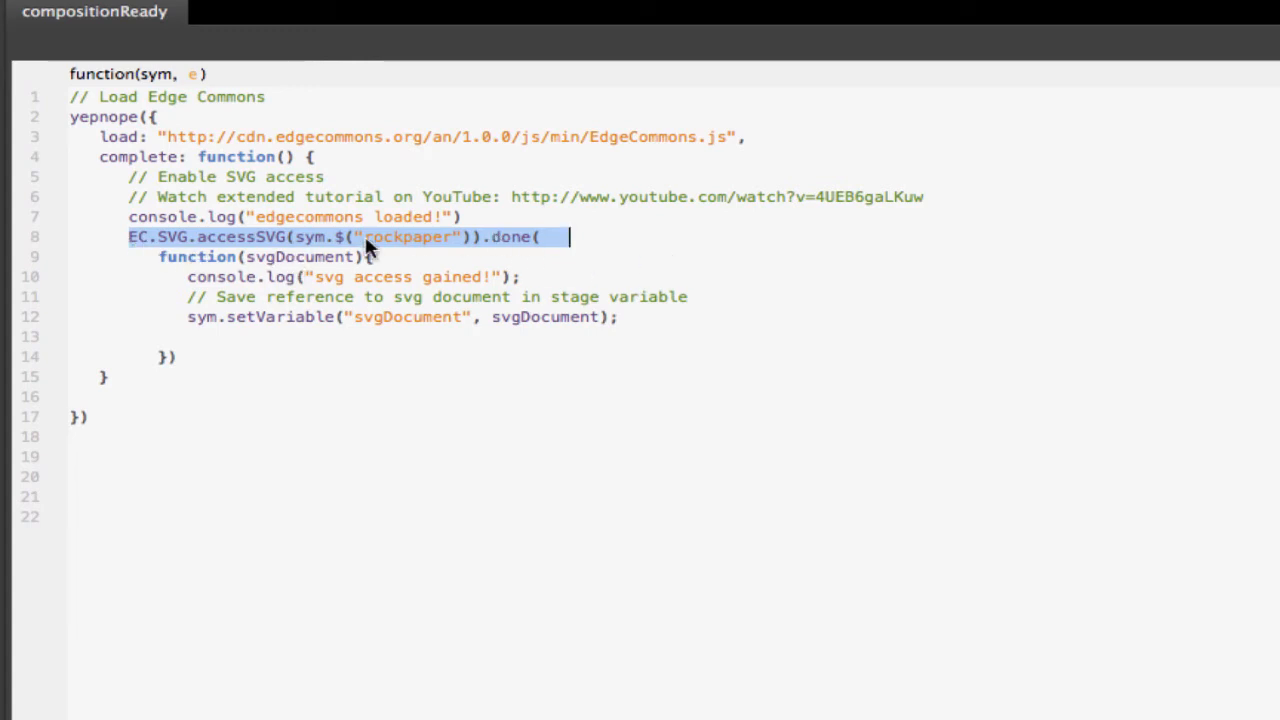
{"action": "left_click", "coordinate": [550, 248]}
{"action": "left_click", "coordinate": [543, 243]}
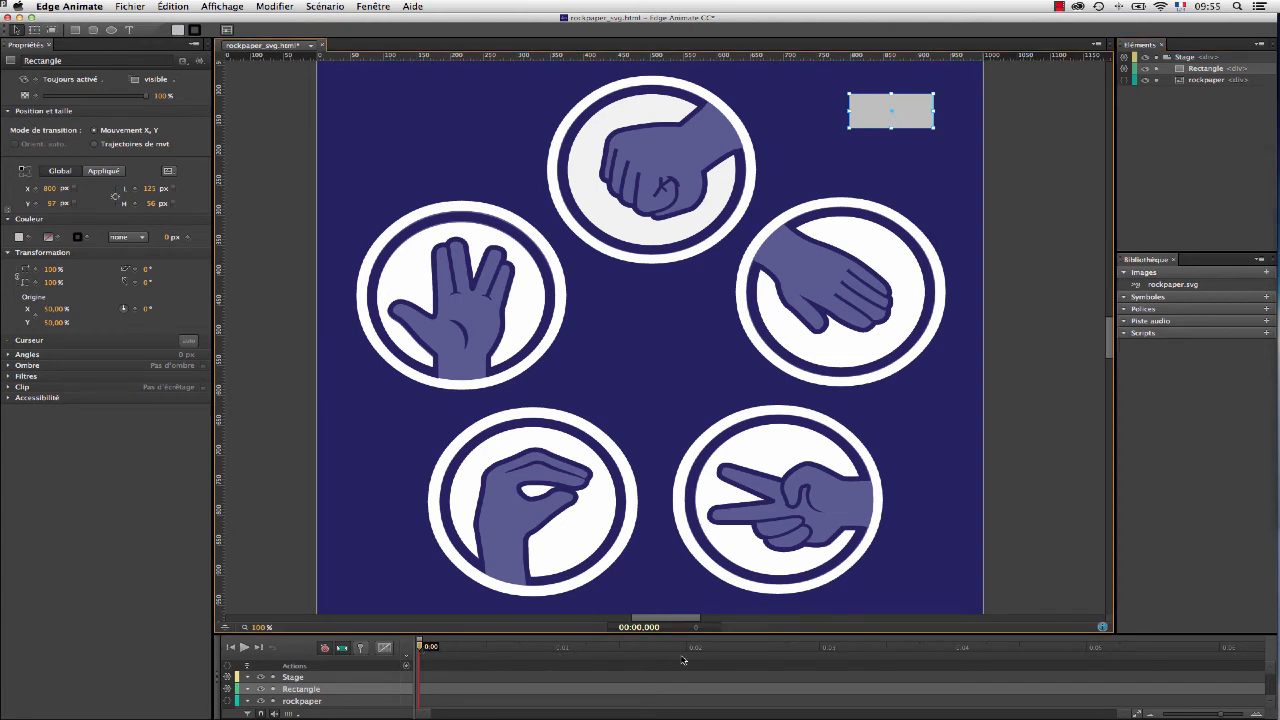
- Open the grey rectangle's click action and examine the line that retrieves the svgDocument variable from the stage
{"action": "left_click", "coordinate": [1124, 68]}
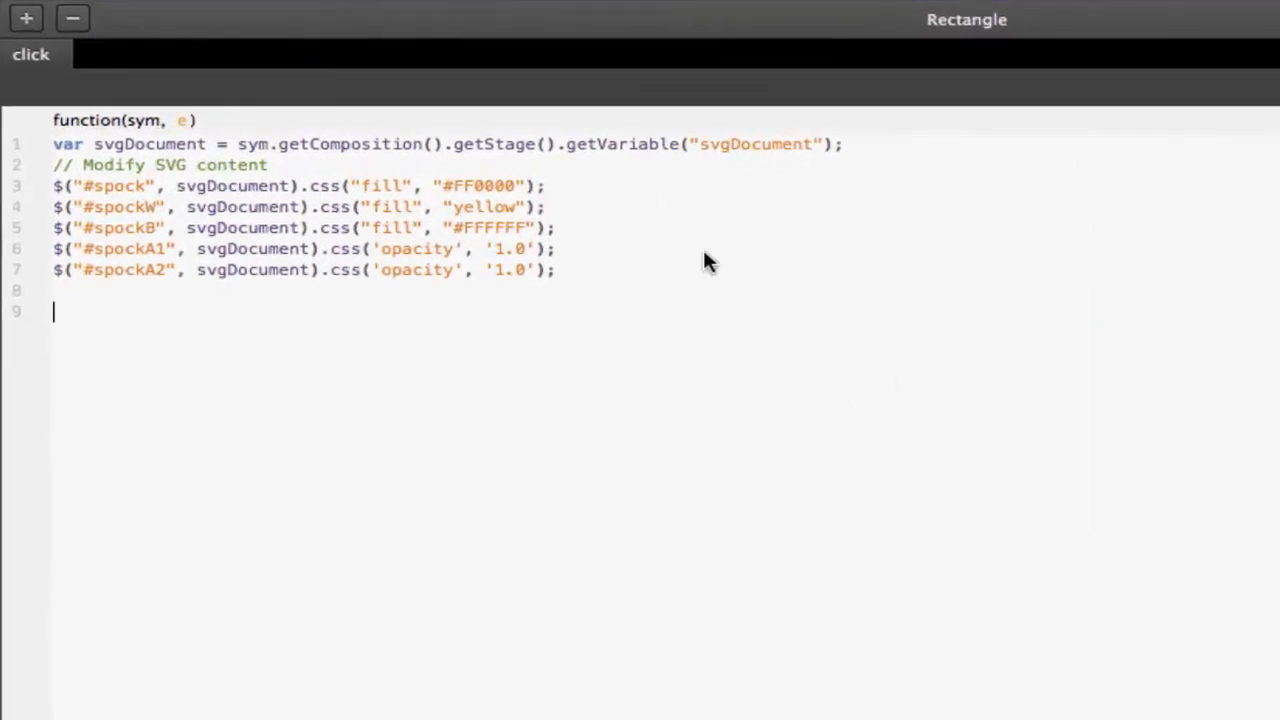
{"action": "left_click_drag", "start_coordinate": [857, 145], "coordinate": [57, 130]}
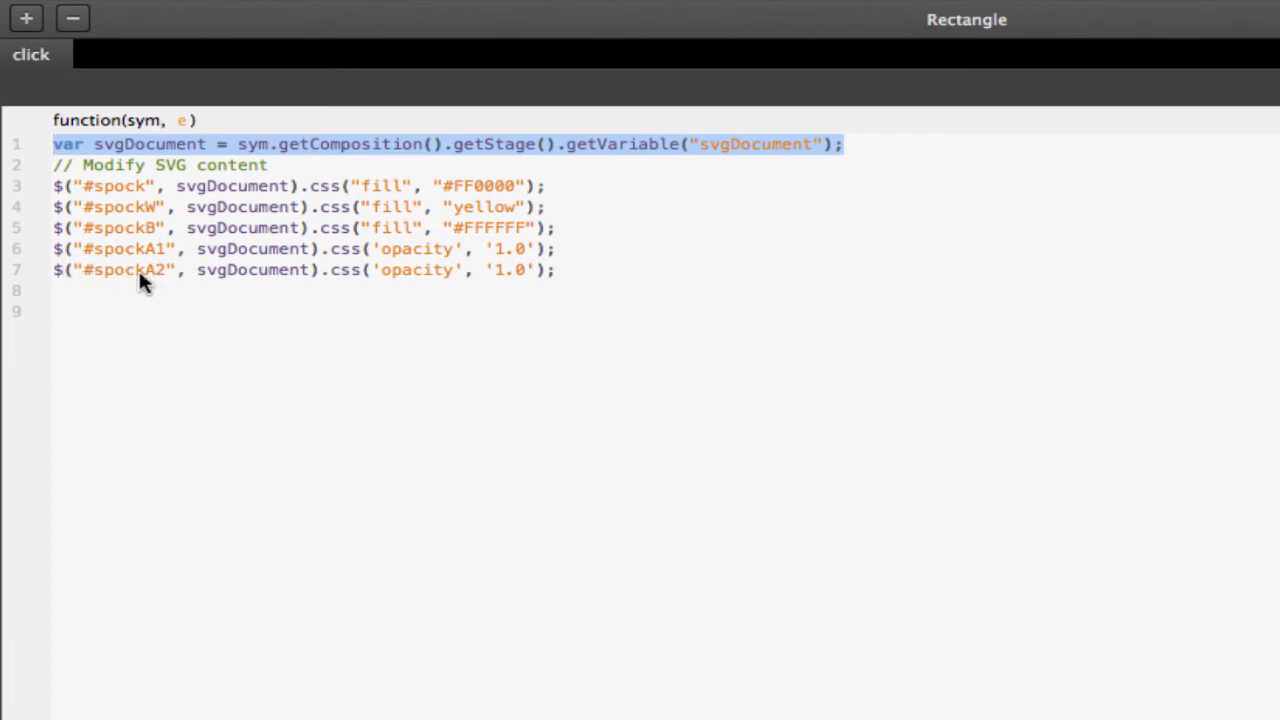
- Switch to Illustrator to check the spock layer names used in the code, and return to the click action in Edge Animate
{"action": "key", "text": "super+Tab"}
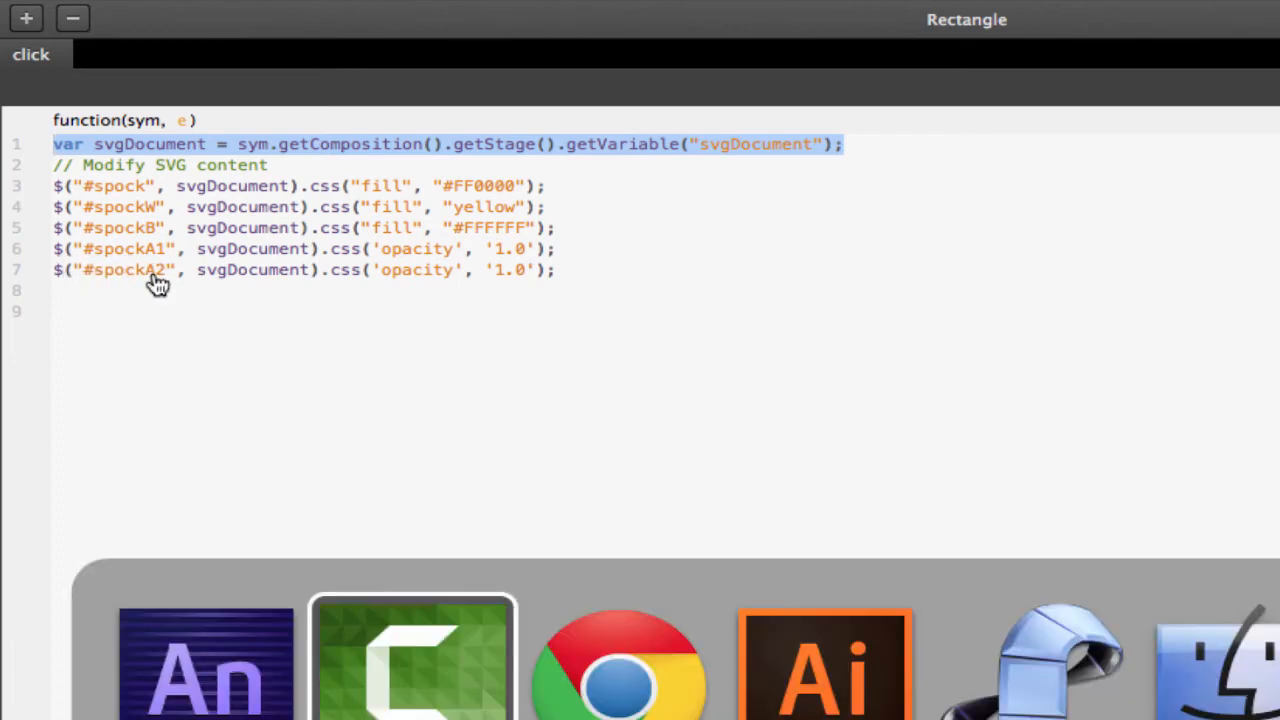
{"action": "key", "text": "super+Tab"}
{"action": "key", "text": "super+Tab"}
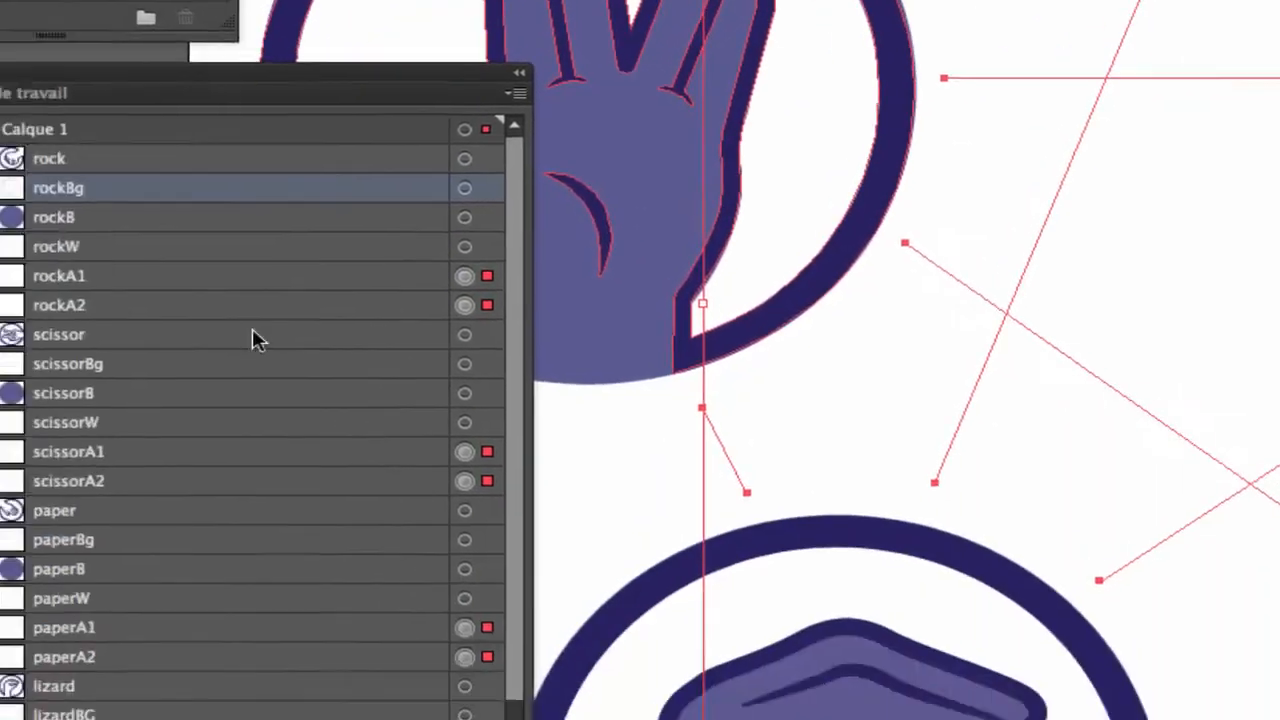
{"action": "scroll", "coordinate": [340, 458], "scroll_direction": "down", "scroll_amount": 5}
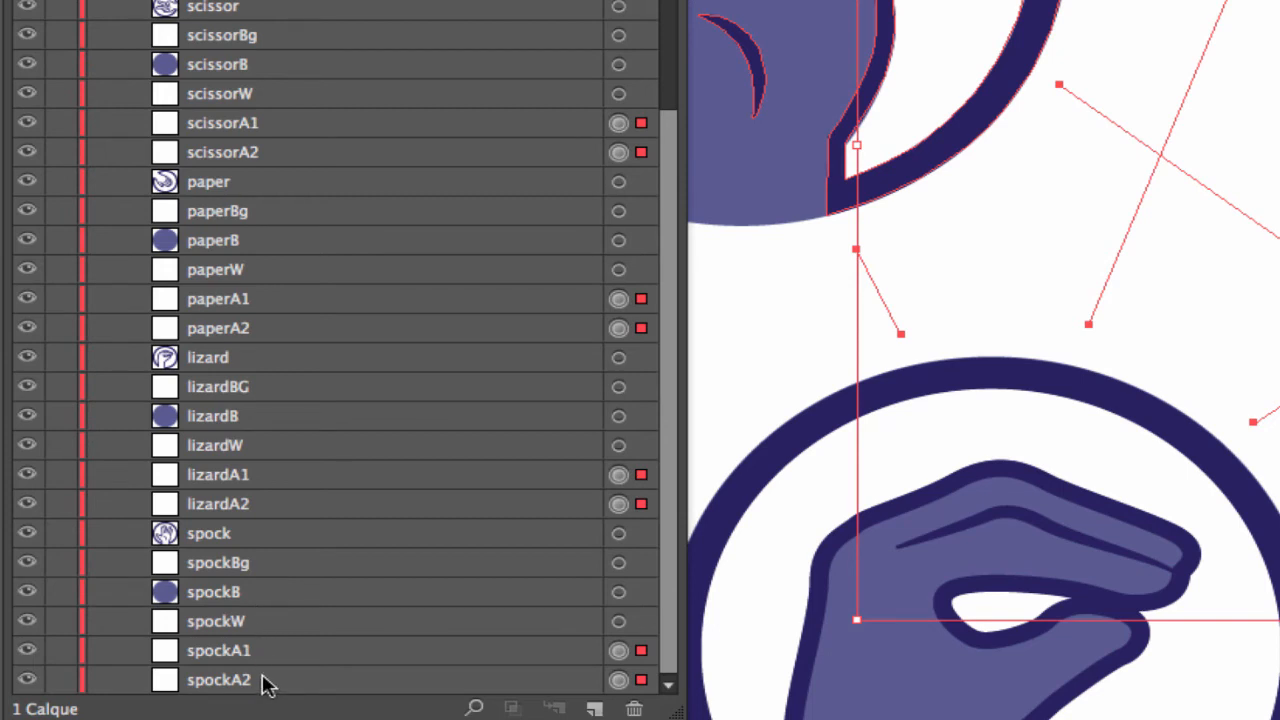
{"action": "key", "text": "super+Tab"}
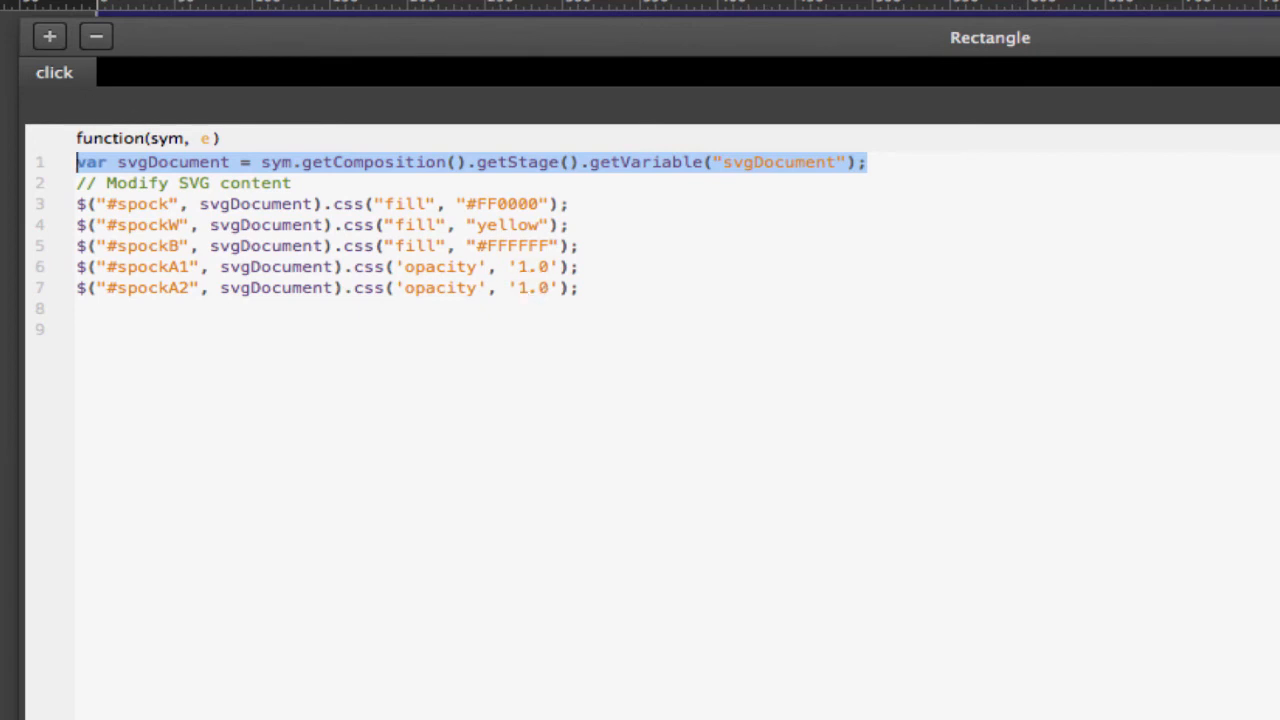
- Preview the composition in Chrome, trigger the grey rectangle's click action, and return to Edge Animate
{"action": "left_click", "coordinate": [0, 0]}
{"action": "left_click", "coordinate": [5, 298]}
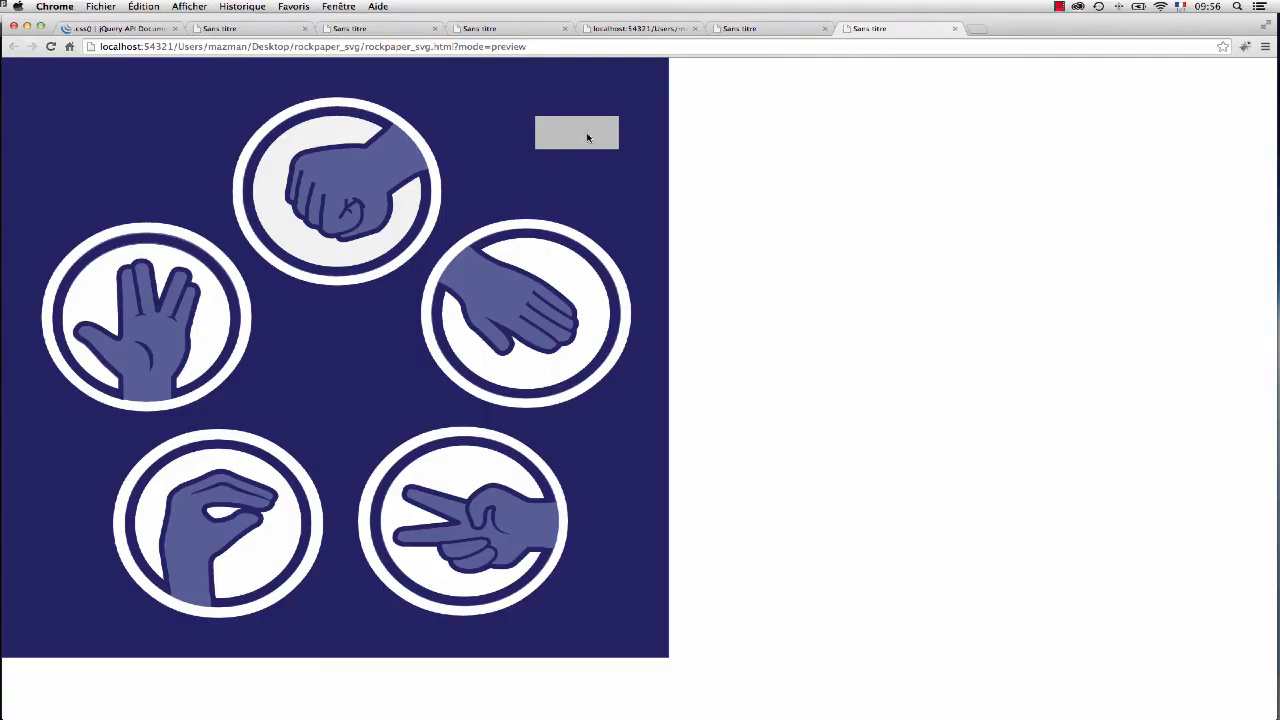
{"action": "left_click", "coordinate": [588, 138]}
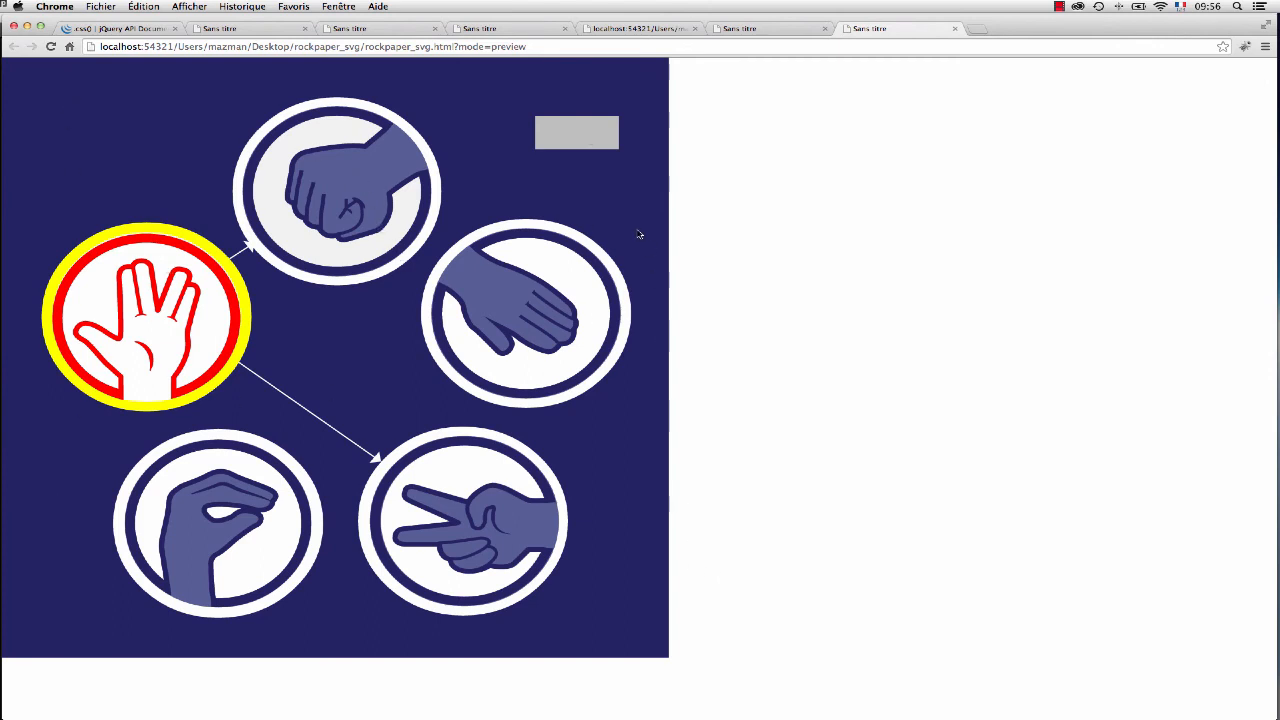
{"action": "key", "text": "super+Tab"}
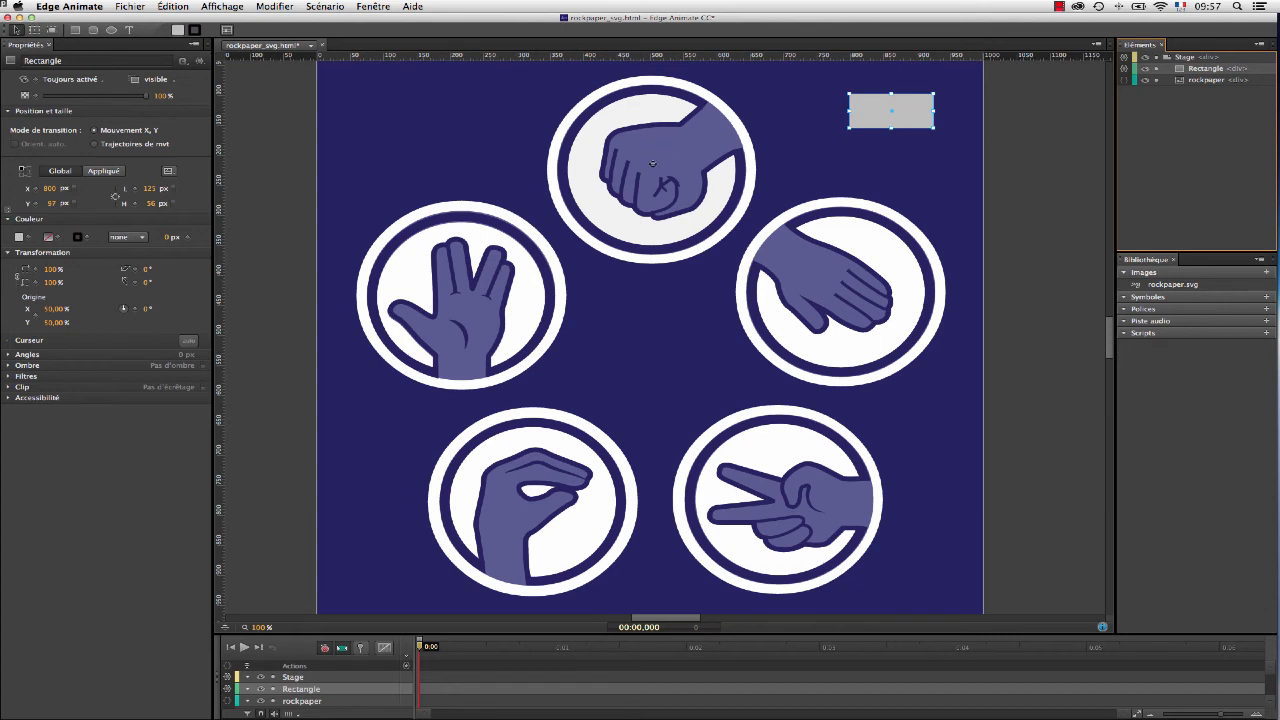
- Draw an ellipse about 311 by 312 px over the spock hand circle and set its opacity to 0%
{"action": "left_click", "coordinate": [645, 158]}
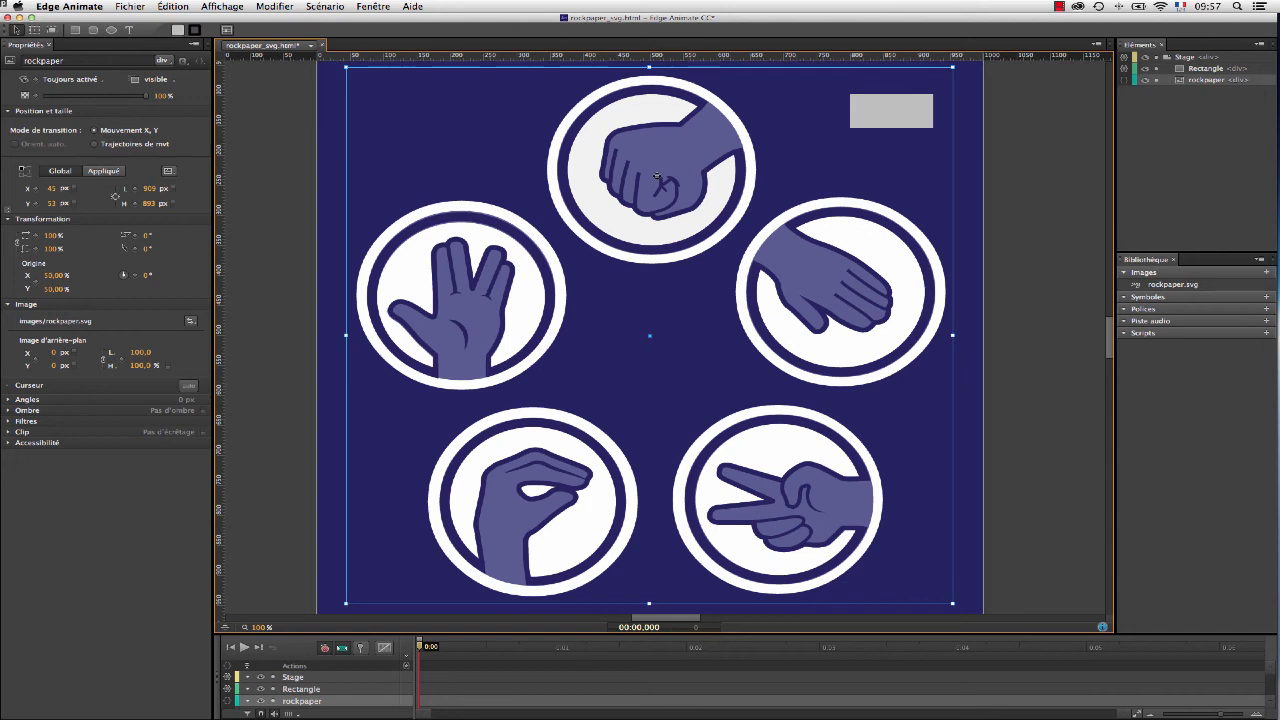
{"action": "left_click", "coordinate": [111, 30]}
{"action": "mouse_move", "coordinate": [474, 306]}
{"action": "left_mouse_down"}
{"action": "mouse_move", "coordinate": [366, 216]}
{"action": "mouse_move", "coordinate": [346, 175]}
{"action": "mouse_move", "coordinate": [308, 156]}
{"action": "left_mouse_up"}
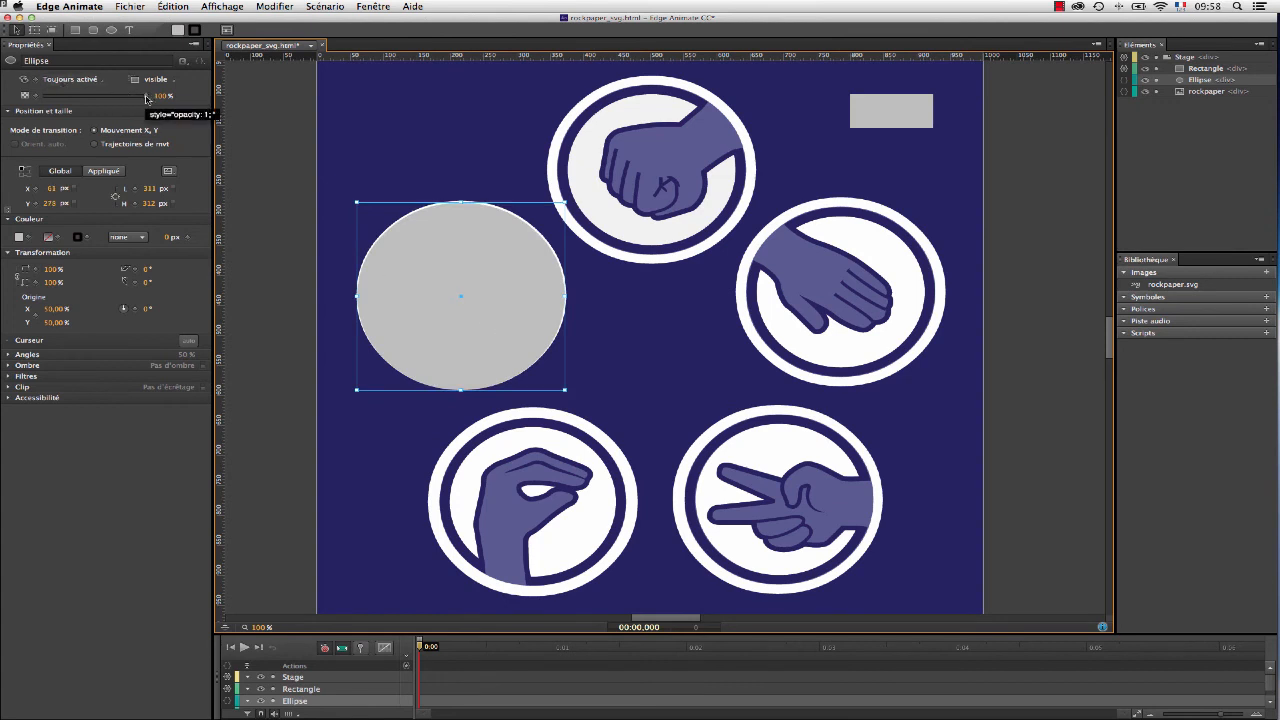
{"action": "left_click", "coordinate": [145, 95]}
{"action": "left_click_drag", "start_coordinate": [87, 103], "coordinate": [8, 104]}
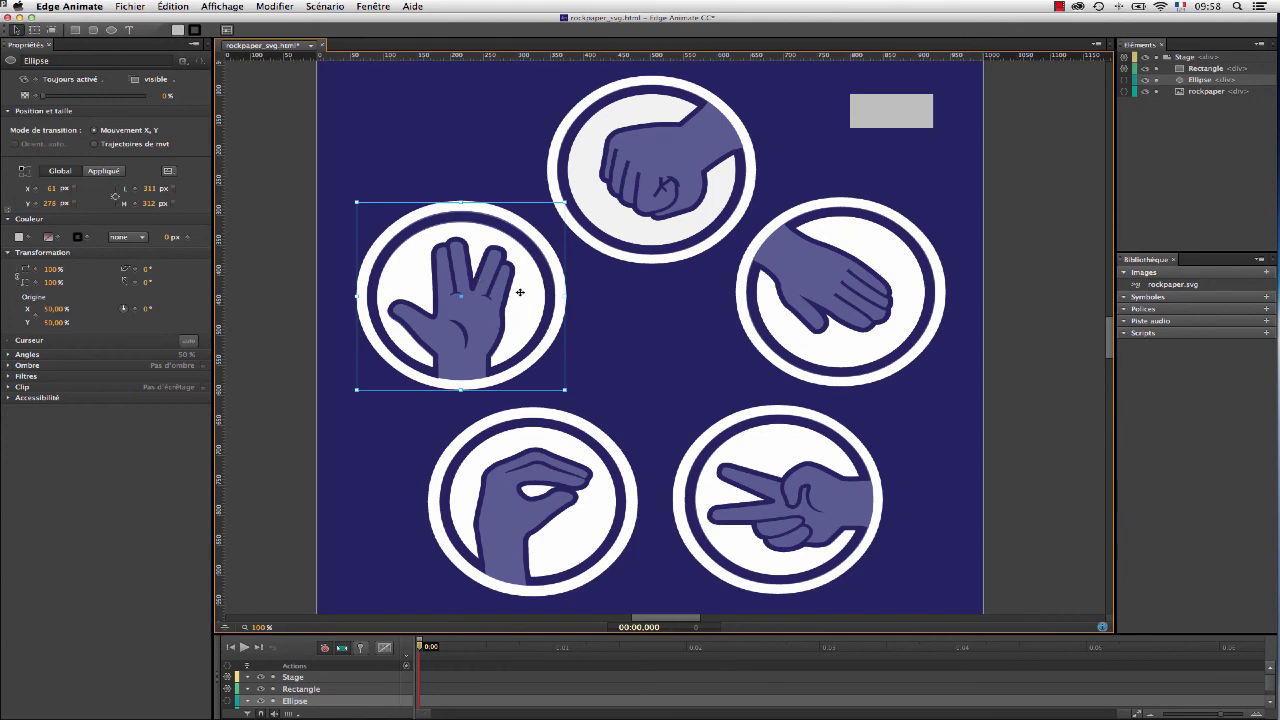
- Copy the grey rectangle's click code into a new click action on the ellipse and test it on the spock hand in Chrome
{"action": "left_click", "coordinate": [1124, 69]}
{"action": "left_click_drag", "start_coordinate": [589, 190], "coordinate": [232, 119]}
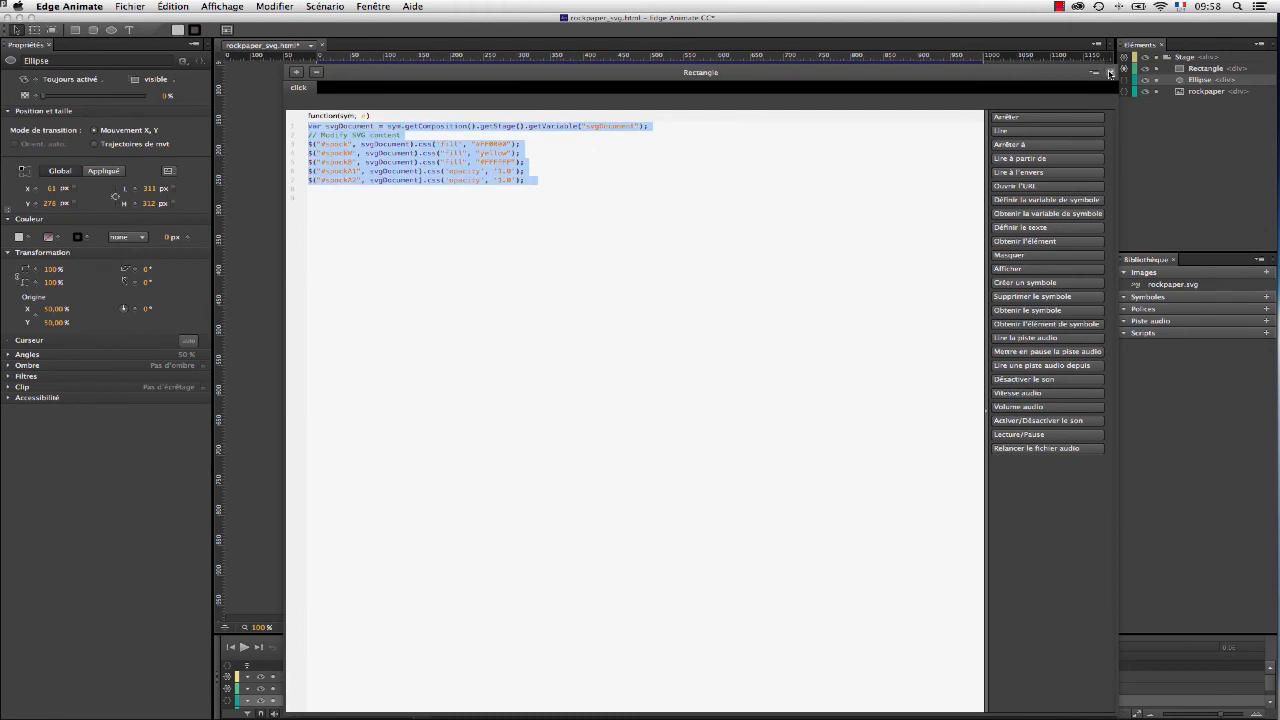
{"action": "left_click", "coordinate": [1109, 73]}
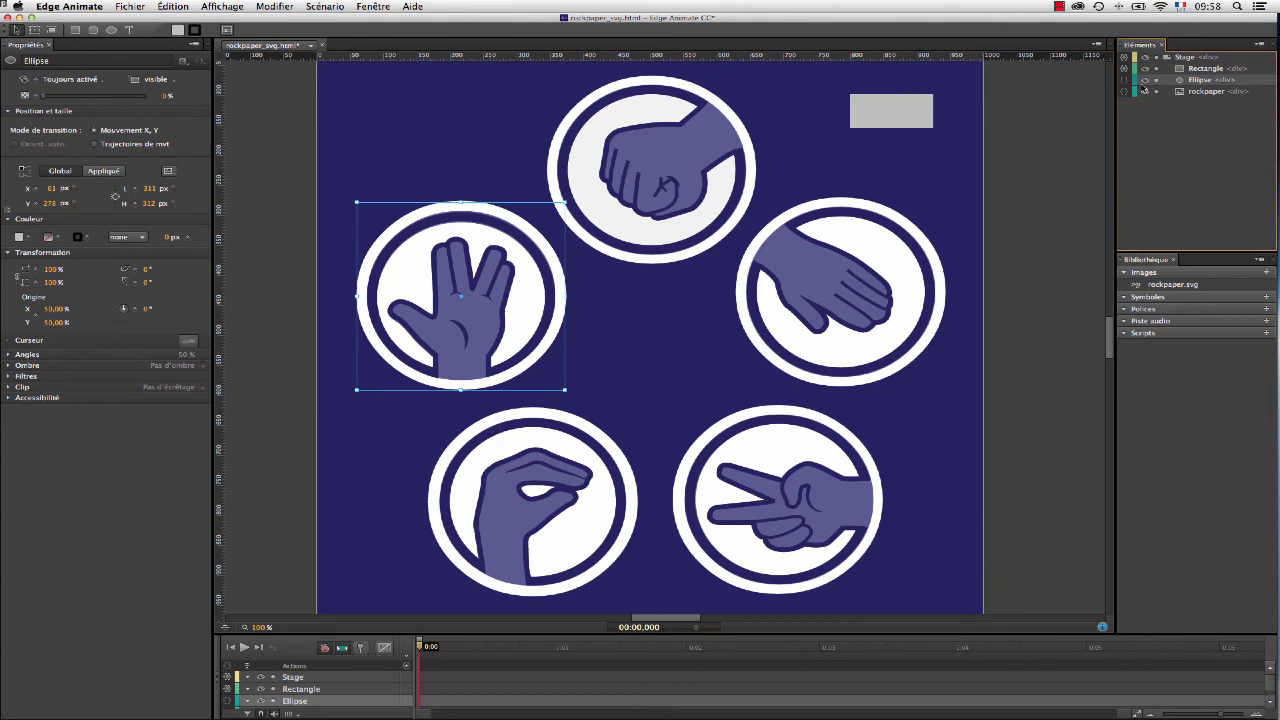
{"action": "left_click", "coordinate": [1124, 80]}
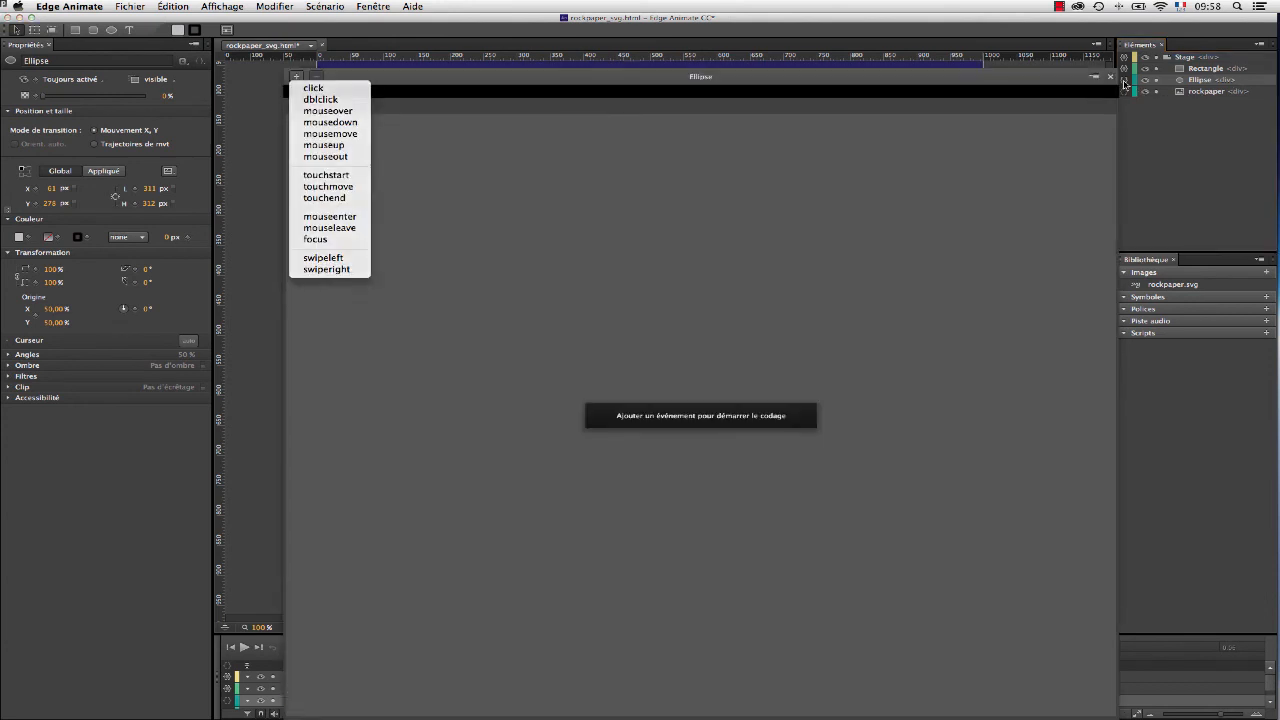
{"action": "left_click", "coordinate": [313, 87]}
{"action": "key", "text": "ctrl+v"}
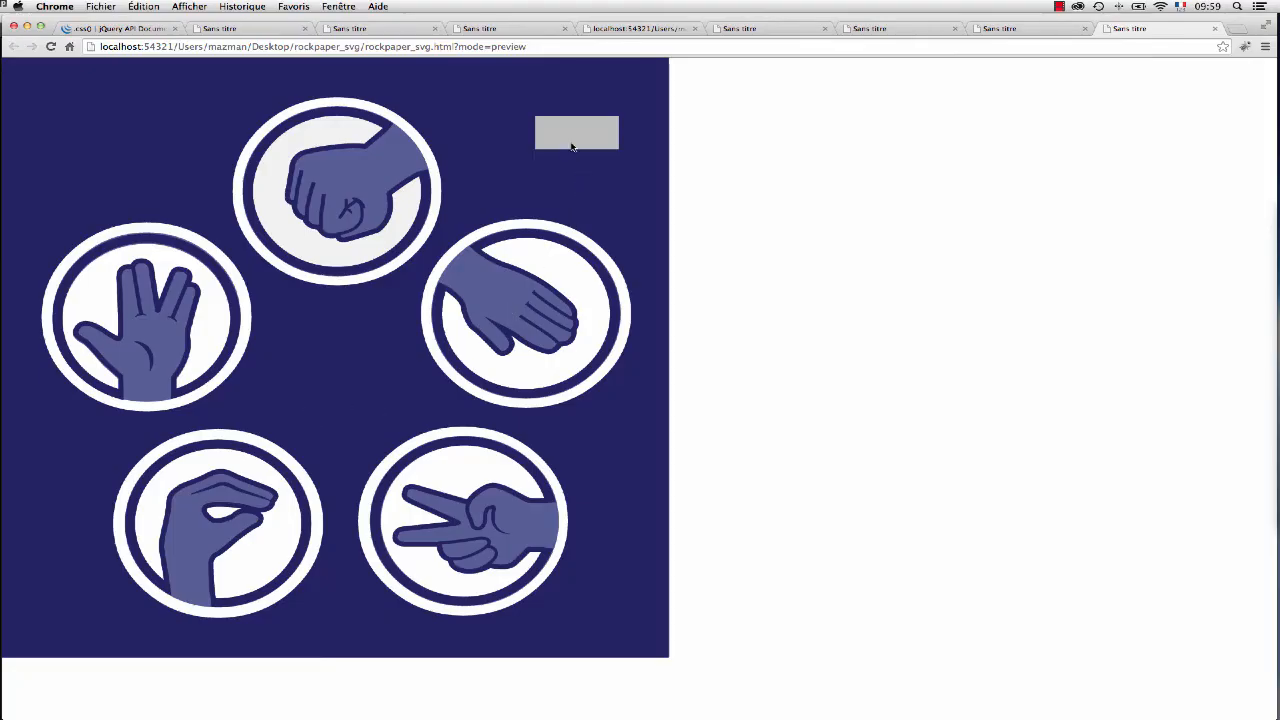
{"action": "left_click", "coordinate": [159, 317]}
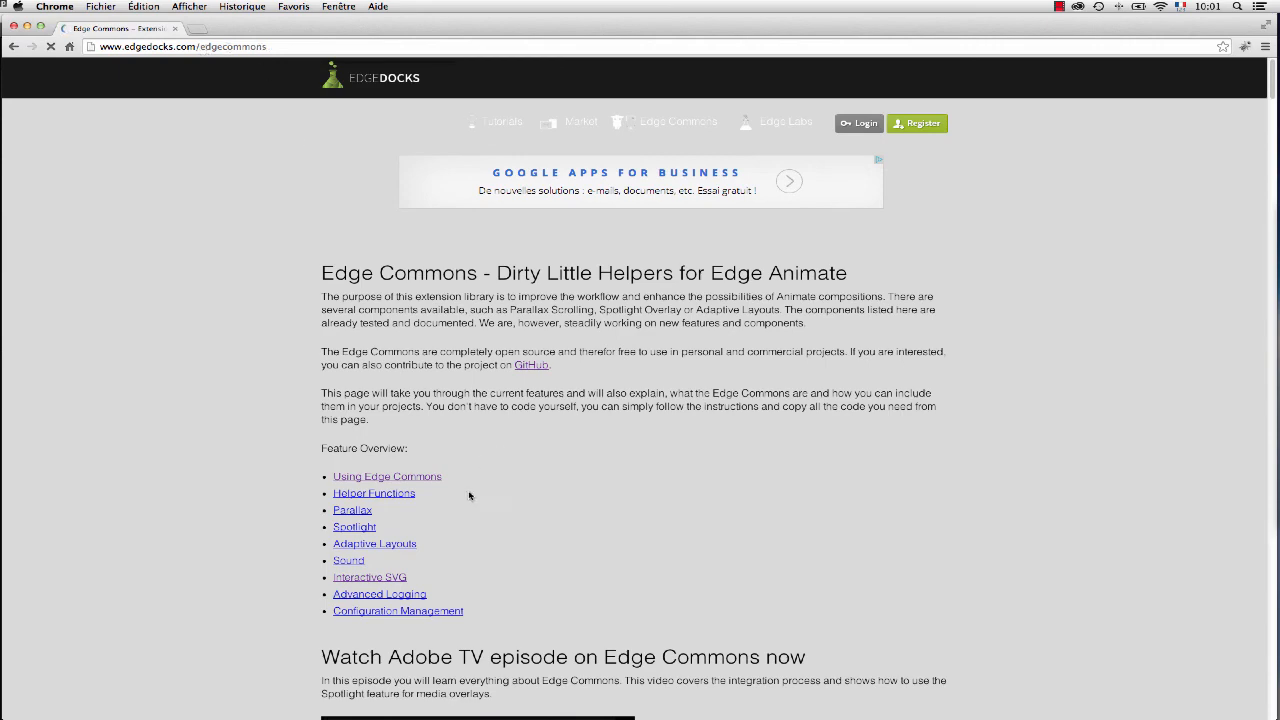
- Examine the Edge Commons page on edgedocks.com, from the introduction and feature overview to the Using Edge Commons section
{"action": "scroll", "coordinate": [490, 482], "scroll_direction": "down", "scroll_amount": 5}
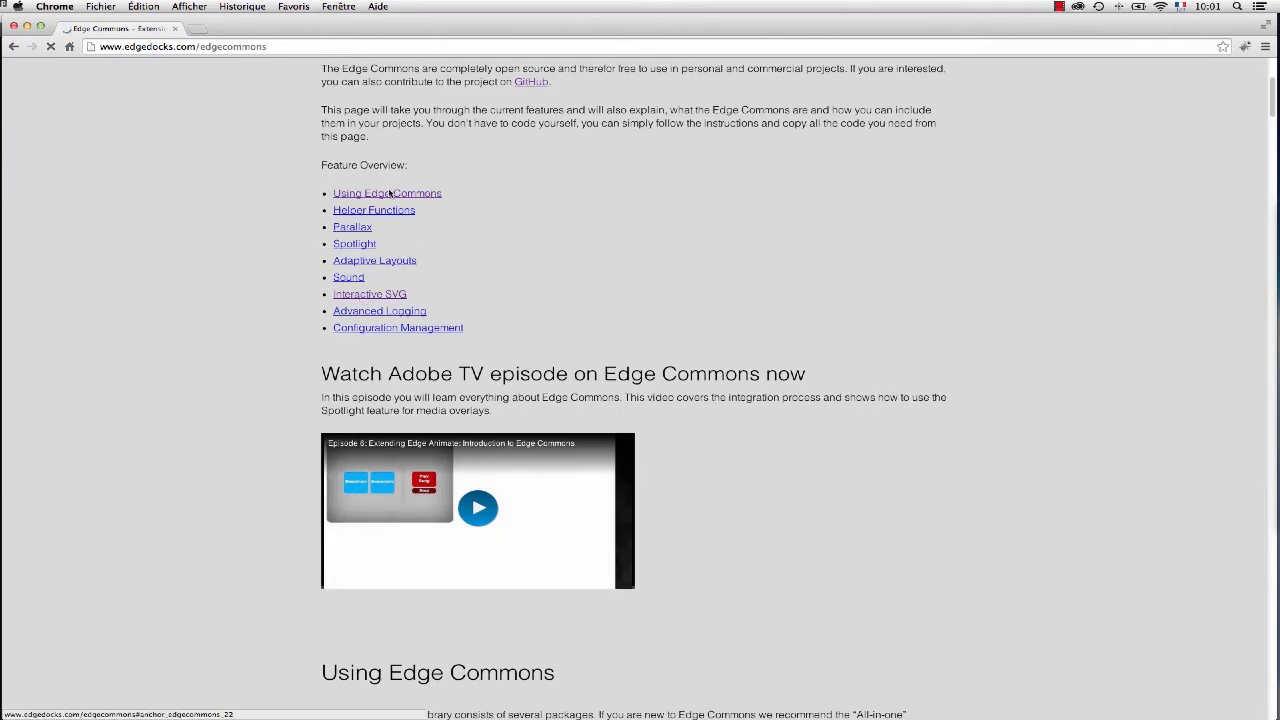
{"action": "scroll", "coordinate": [539, 232], "scroll_direction": "up", "scroll_amount": 3}
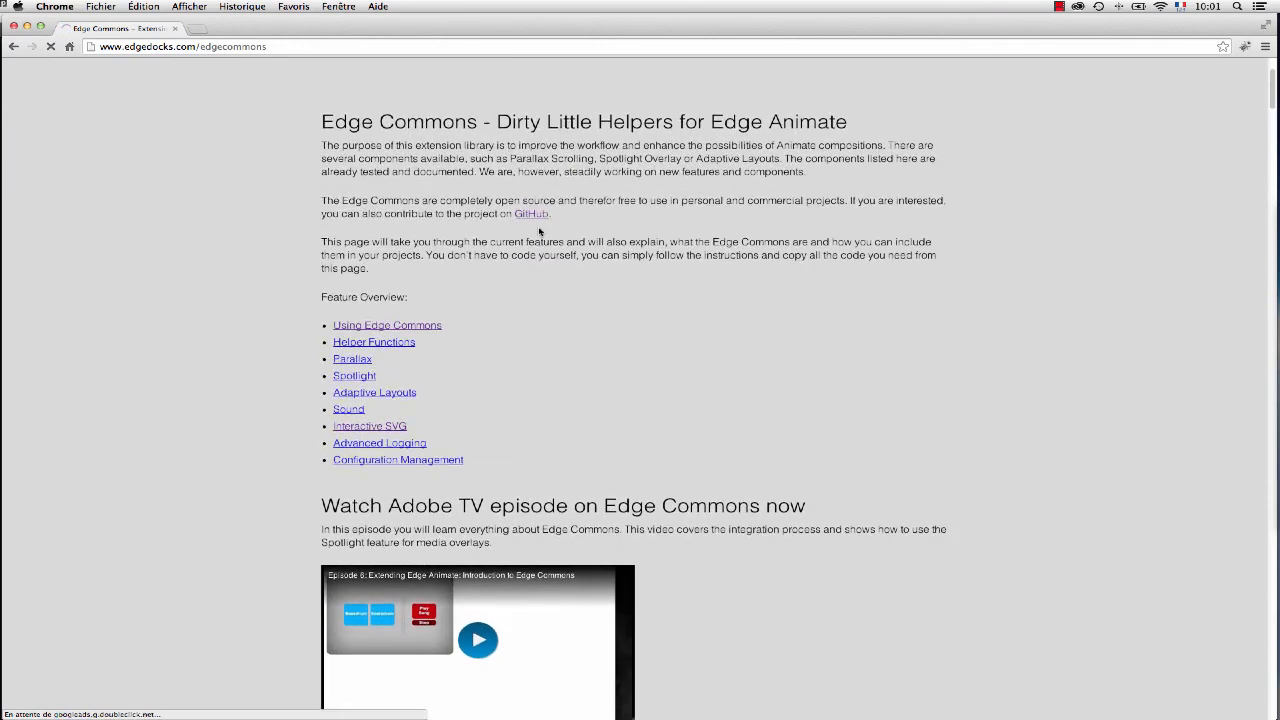
{"action": "scroll", "coordinate": [555, 327], "scroll_direction": "down", "scroll_amount": 5}
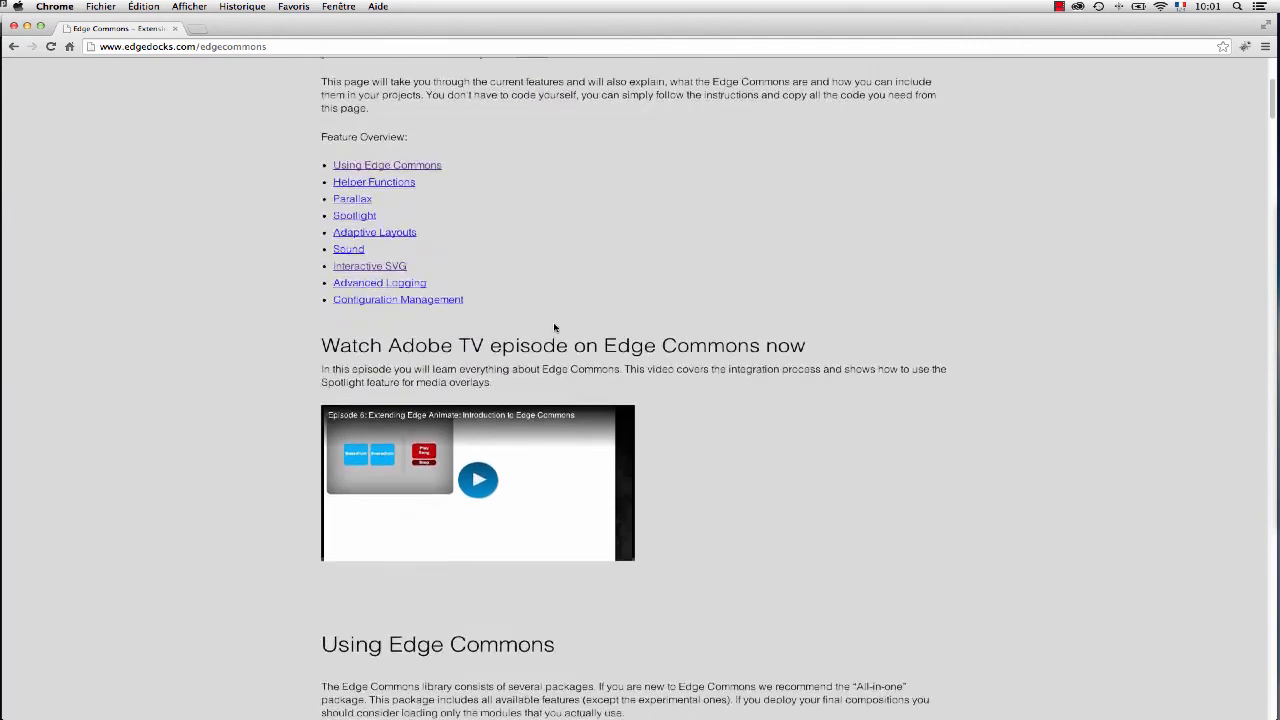
{"action": "scroll", "coordinate": [555, 327], "scroll_direction": "up", "scroll_amount": 5}
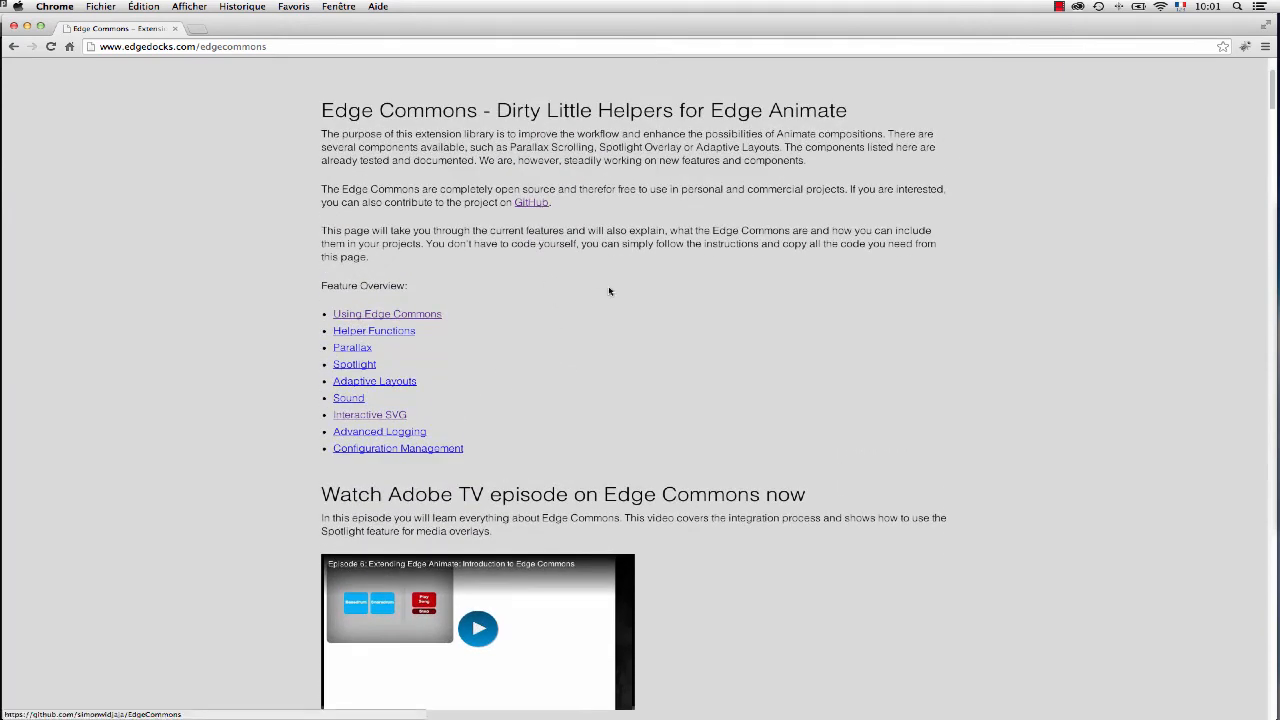
{"action": "scroll", "coordinate": [631, 327], "scroll_direction": "down", "scroll_amount": 10}
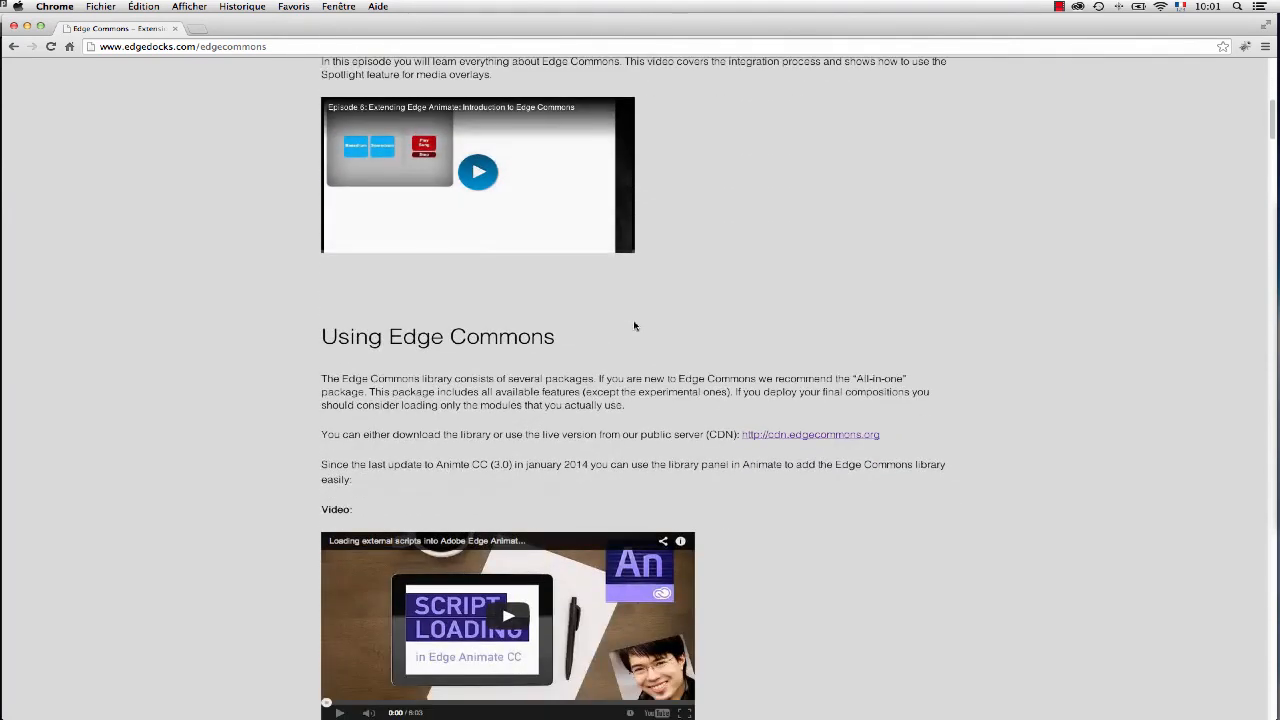
{"action": "scroll", "coordinate": [634, 326], "scroll_direction": "down", "scroll_amount": 2}
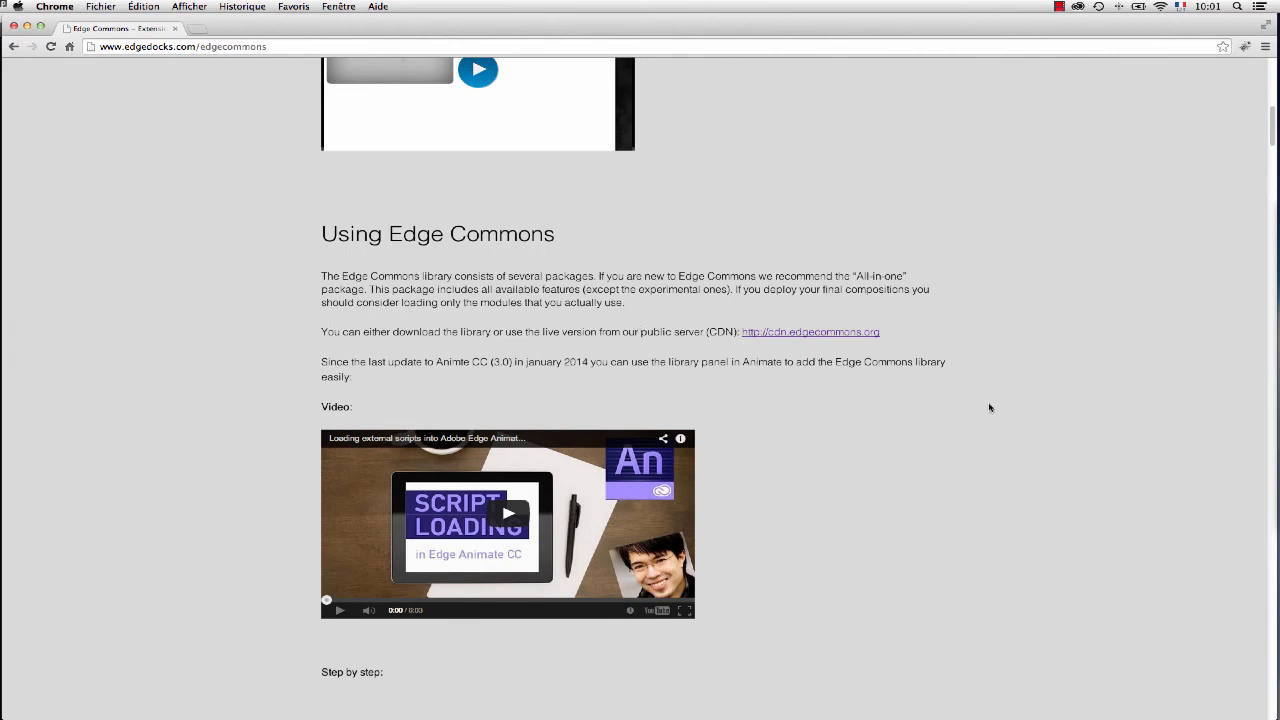
- Open the EdgeCommons CDN page and highlight the version 1.1.2 script URLs for All-in-One and Module: Interactive SVG
{"action": "left_click", "coordinate": [826, 337]}
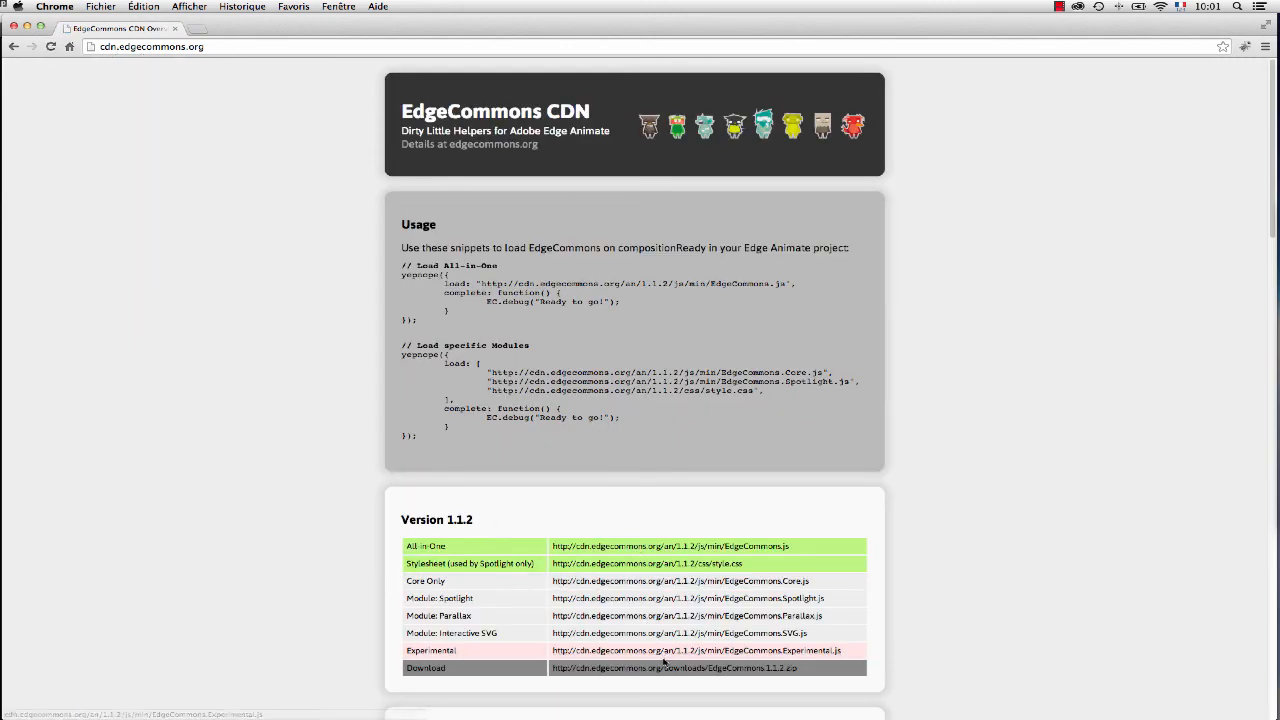
{"action": "scroll", "coordinate": [930, 582], "scroll_direction": "down", "scroll_amount": 3}
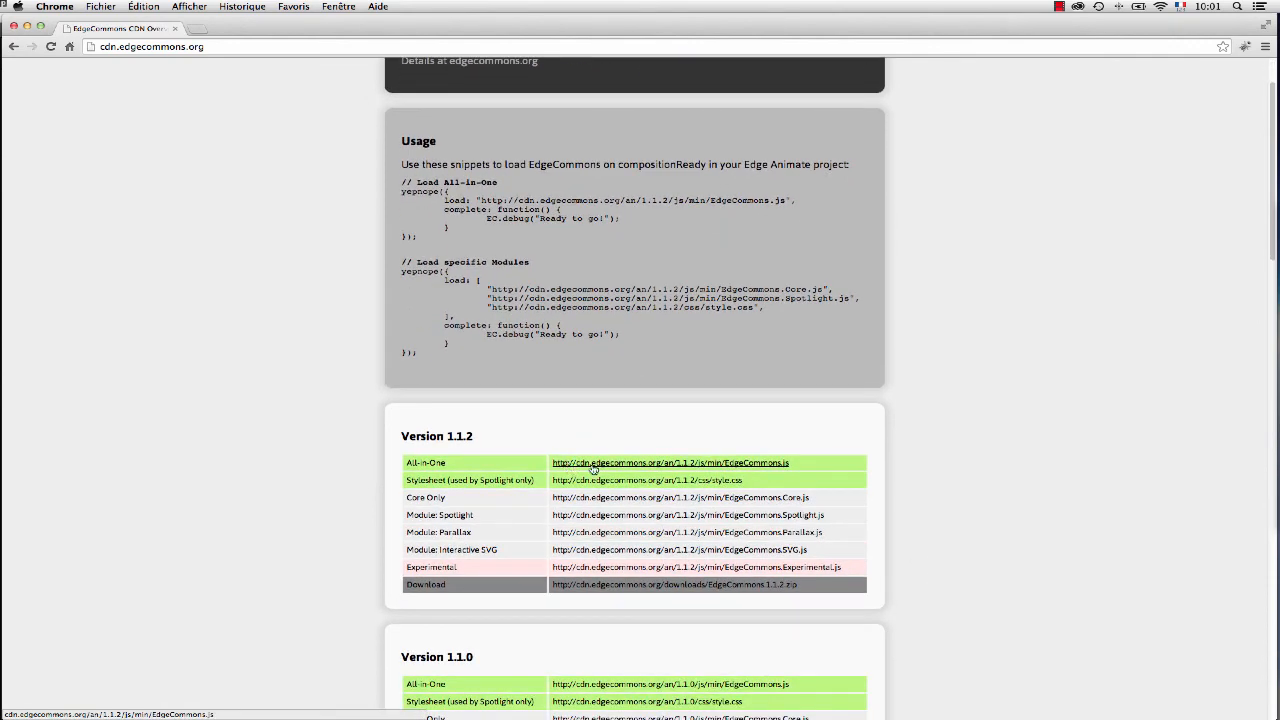
{"action": "left_click_drag", "start_coordinate": [810, 469], "coordinate": [706, 455]}
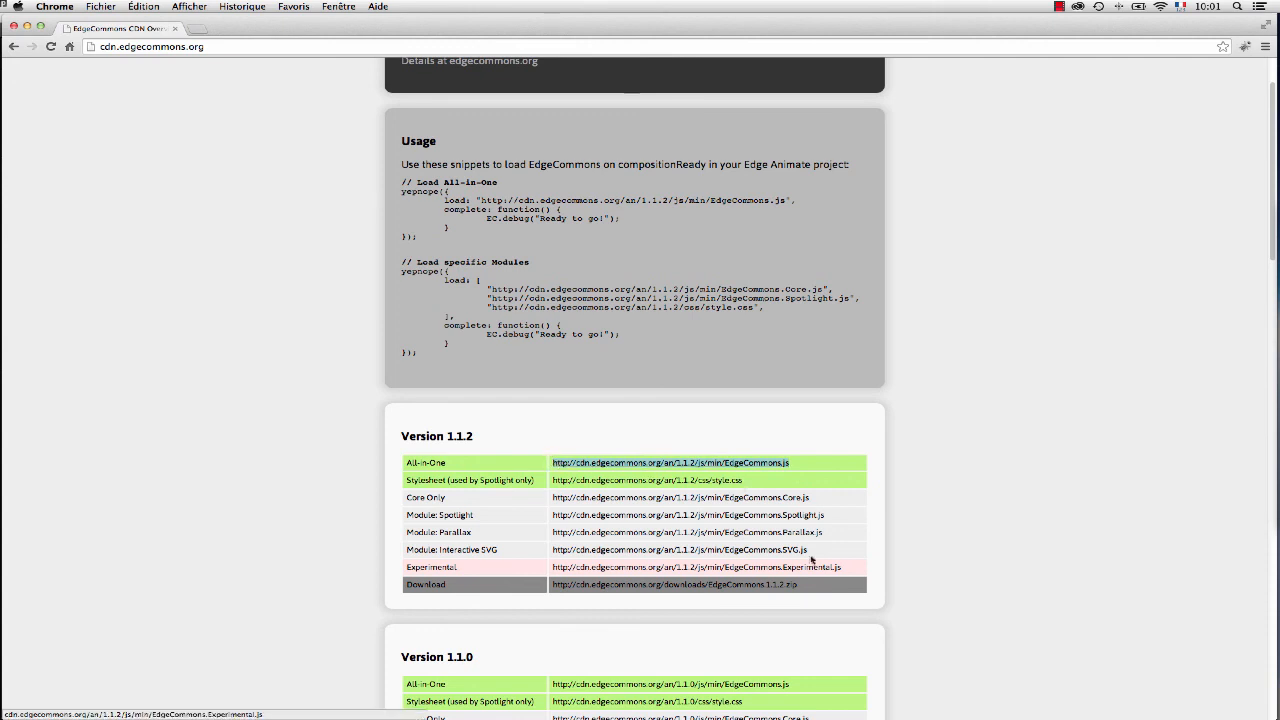
{"action": "left_click_drag", "start_coordinate": [822, 558], "coordinate": [554, 552]}
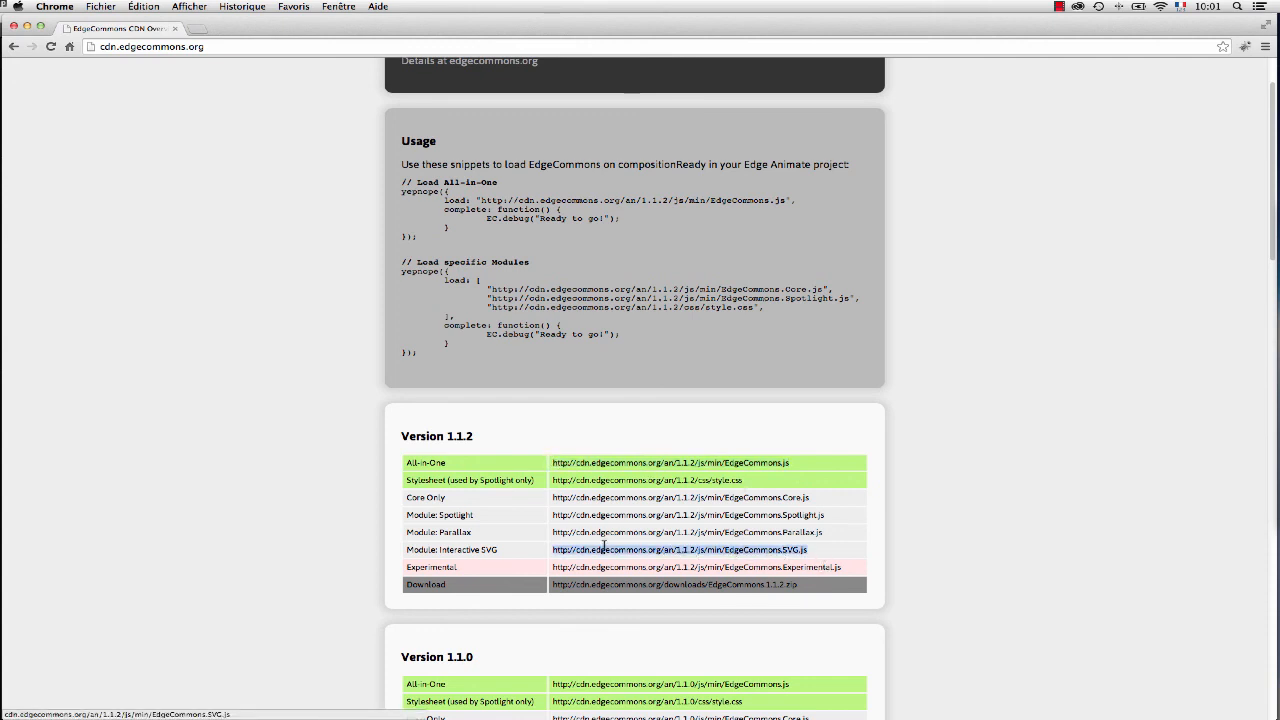